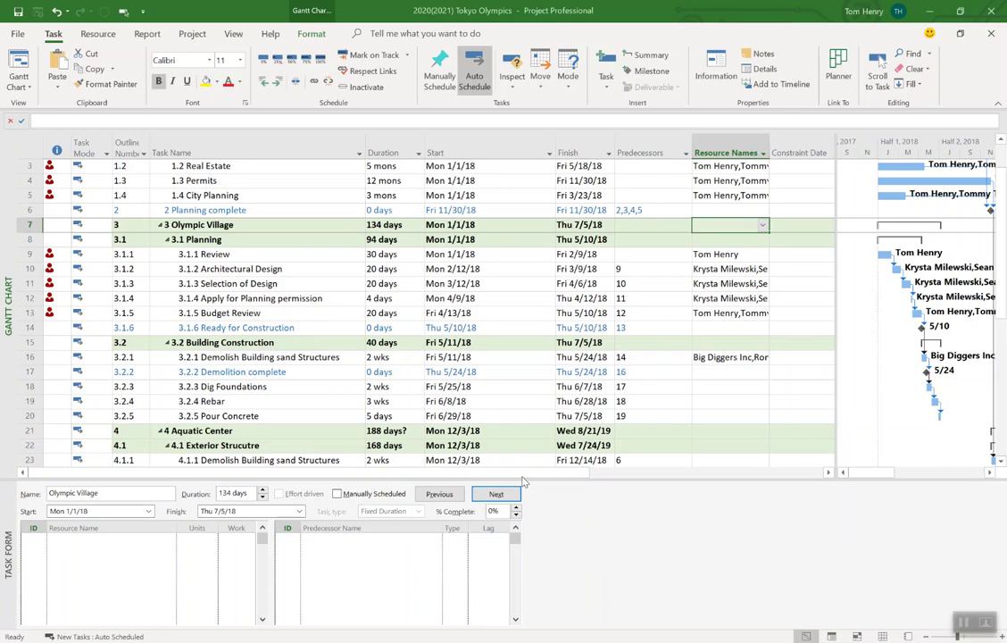
Step: Bring up the View ribbon options for the Tokyo Olympics schedule
{"action": "left_click", "coordinate": [234, 34]}
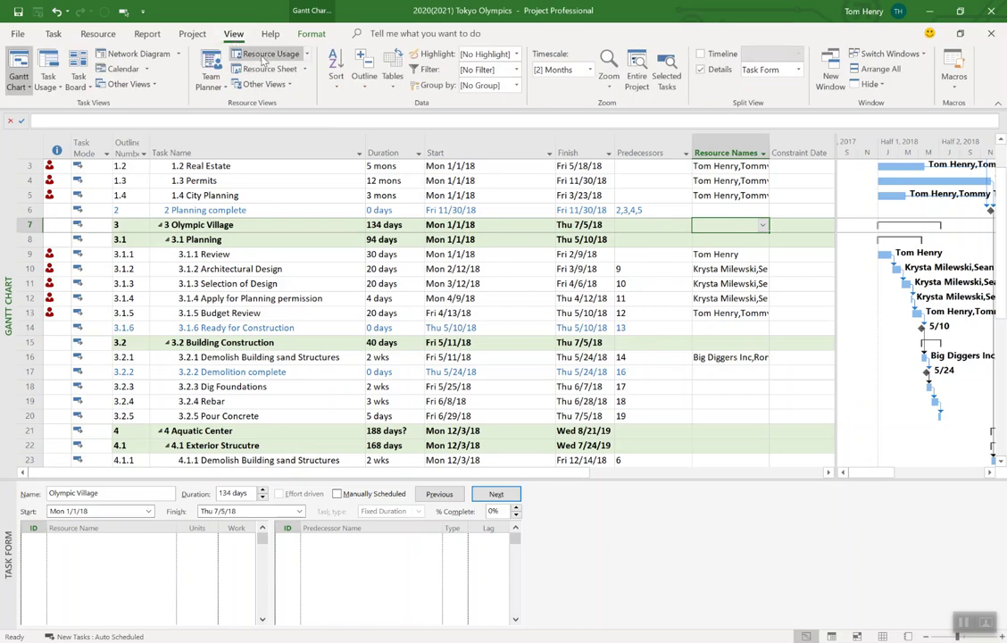
Step: Show the Resource Sheet and select the empty Resource Name cell below the nine resources
{"action": "left_click", "coordinate": [243, 69]}
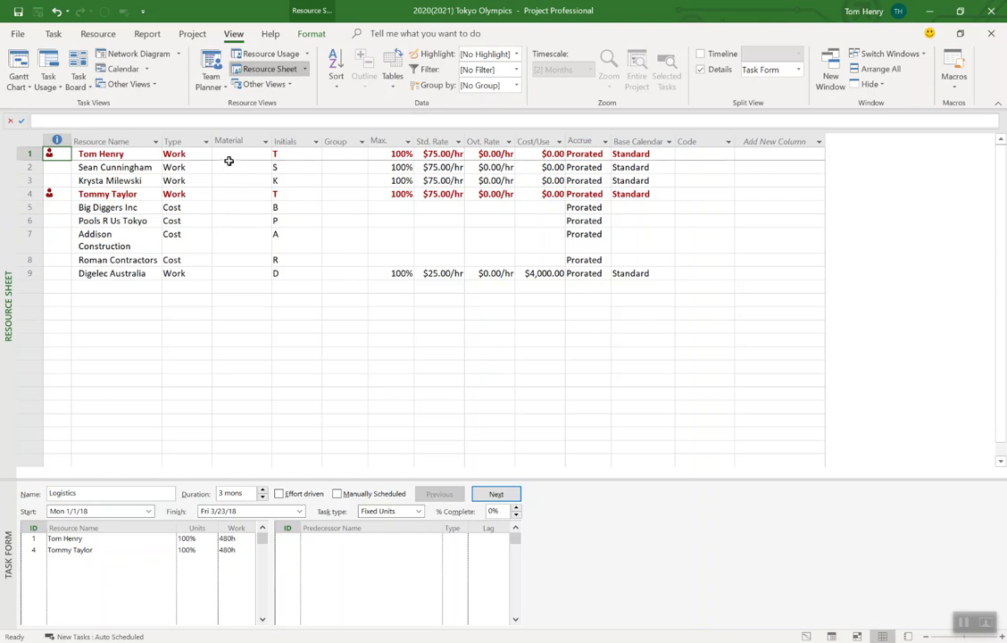
{"action": "left_click", "coordinate": [134, 286]}
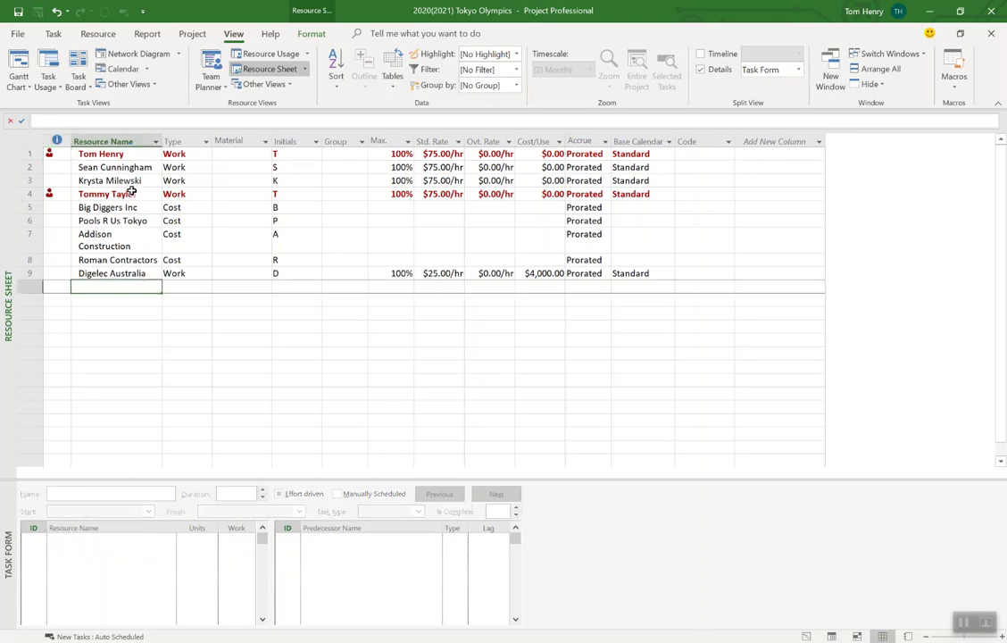
{"action": "left_click_drag", "start_coordinate": [134, 154], "coordinate": [141, 274]}
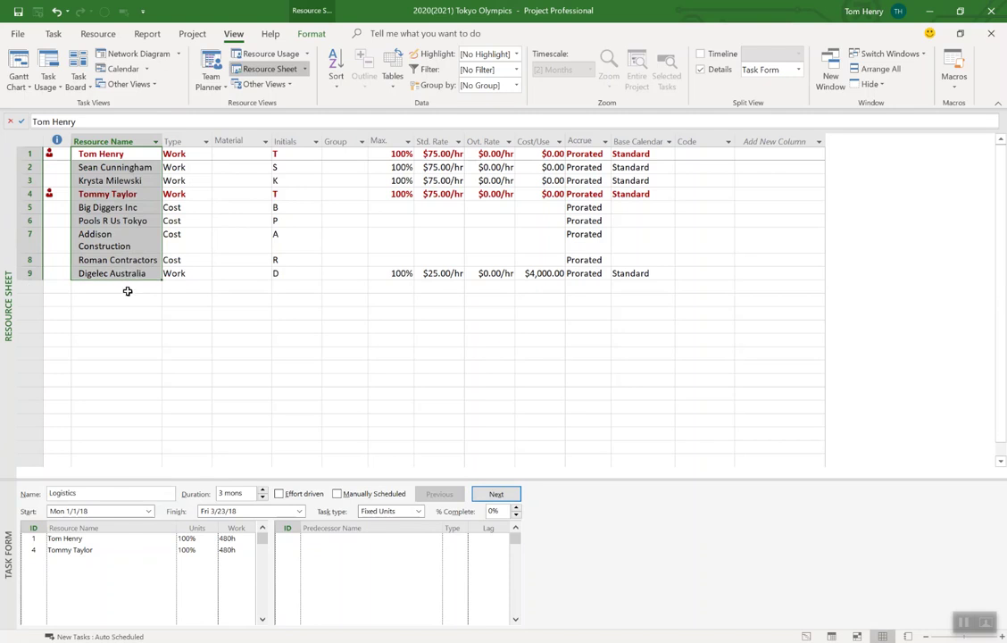
{"action": "left_click", "coordinate": [128, 297]}
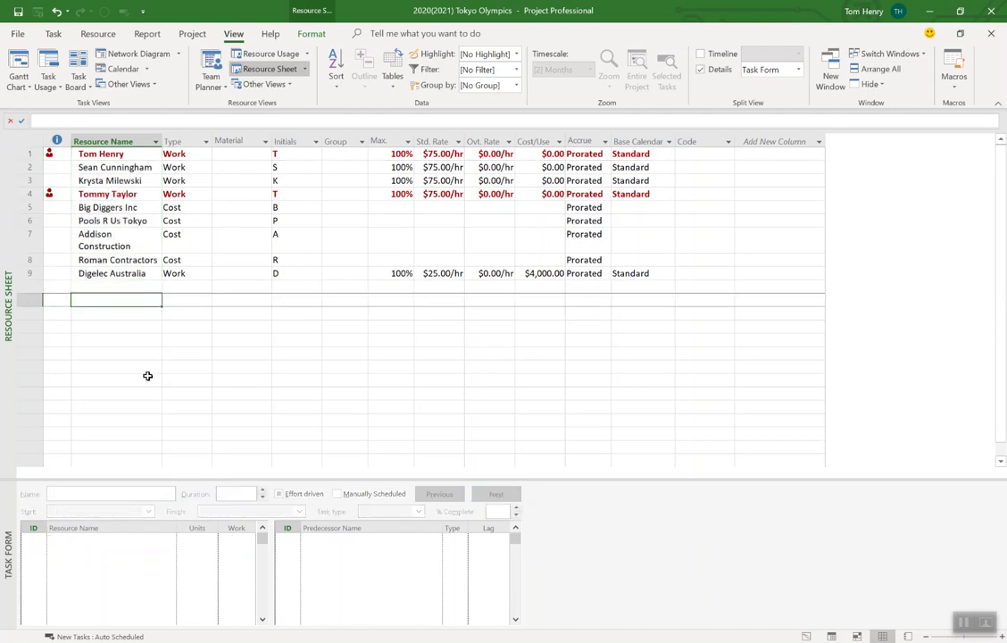
{"action": "left_click", "coordinate": [129, 287]}
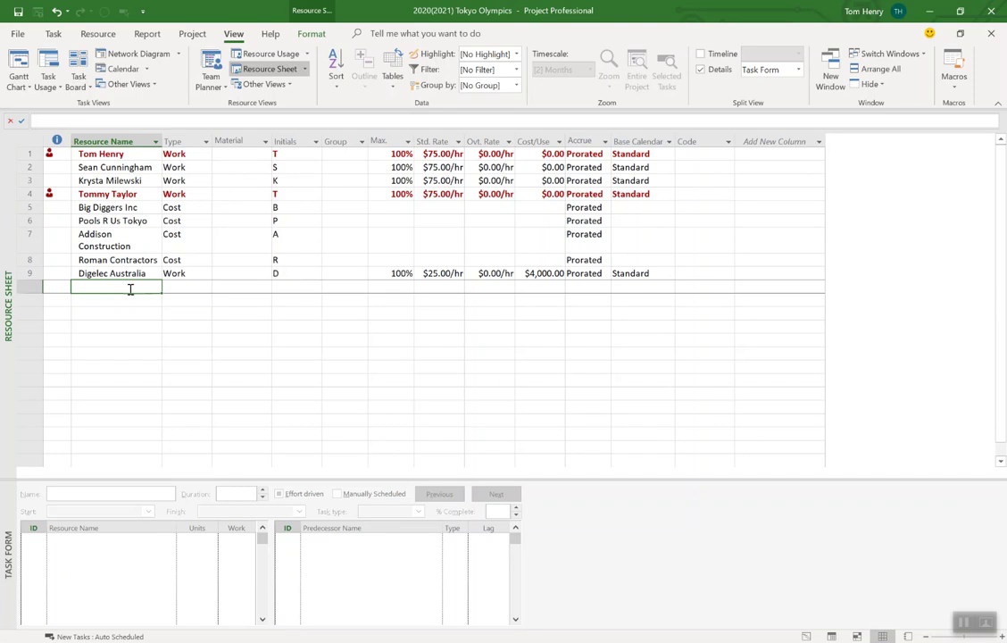
Step: Add the new person by name as a Work resource with a $75.00/hr standard rate
{"action": "type", "text": "Mary"}
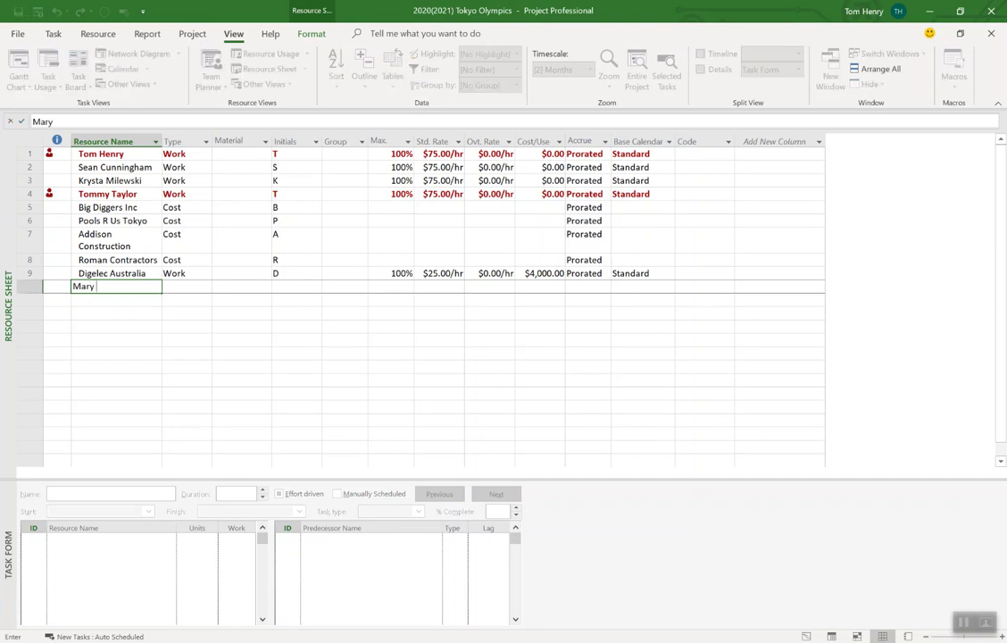
{"action": "type", "text": " Jones"}
{"action": "key", "text": "Tab"}
{"action": "left_click", "coordinate": [179, 353]}
{"action": "left_click", "coordinate": [201, 285]}
{"action": "left_click", "coordinate": [205, 286]}
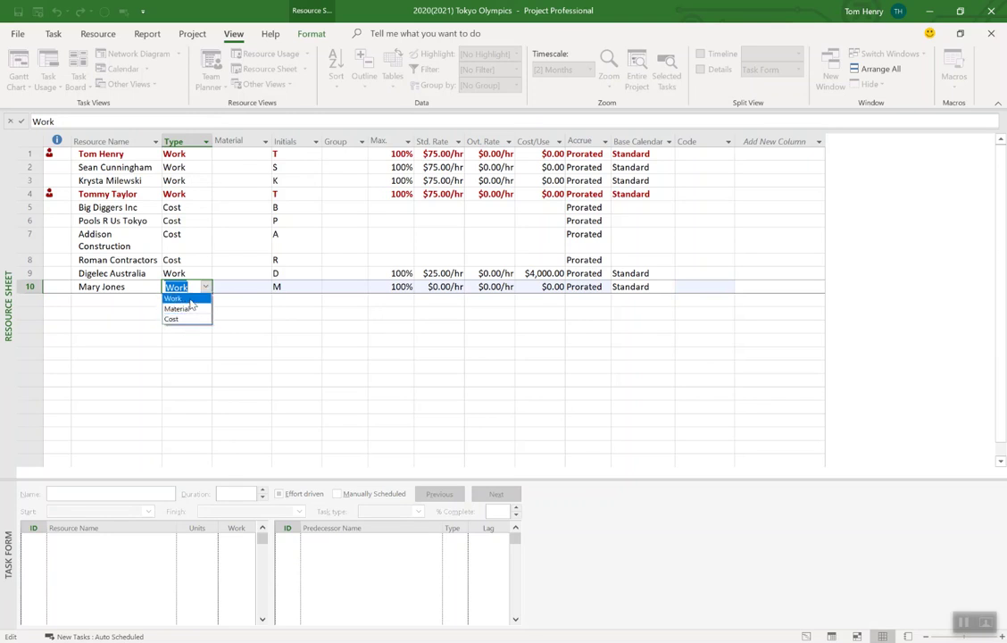
{"action": "left_click", "coordinate": [202, 298]}
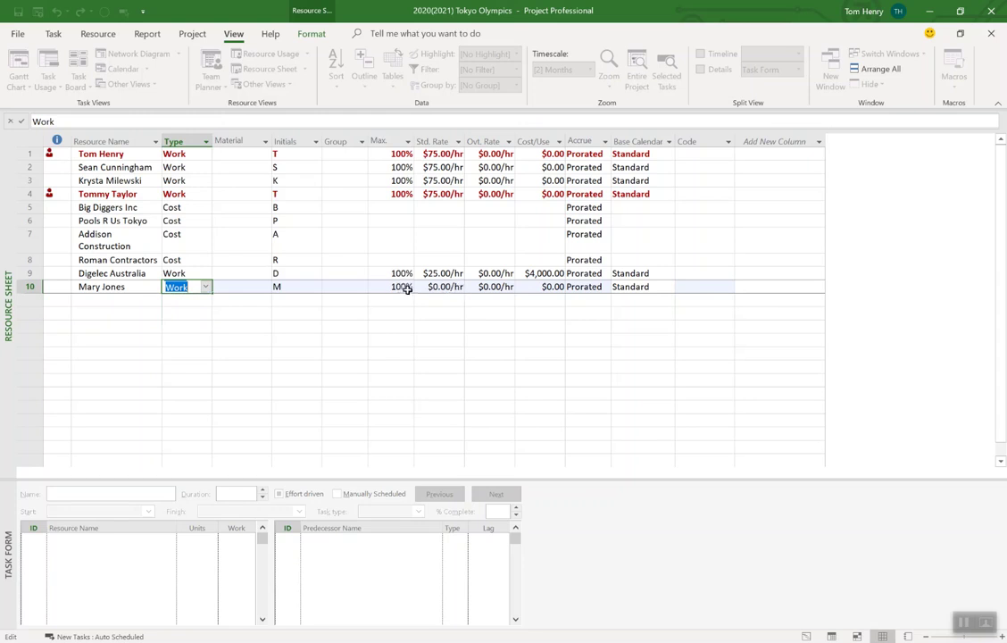
{"action": "left_click", "coordinate": [436, 289]}
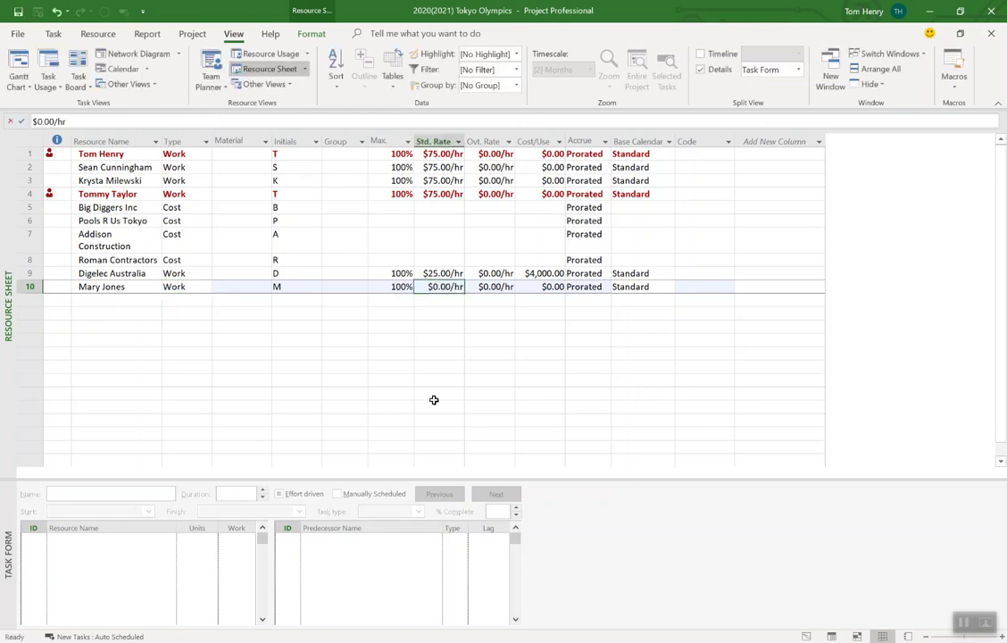
{"action": "type", "text": "75"}
{"action": "key", "text": "Return"}
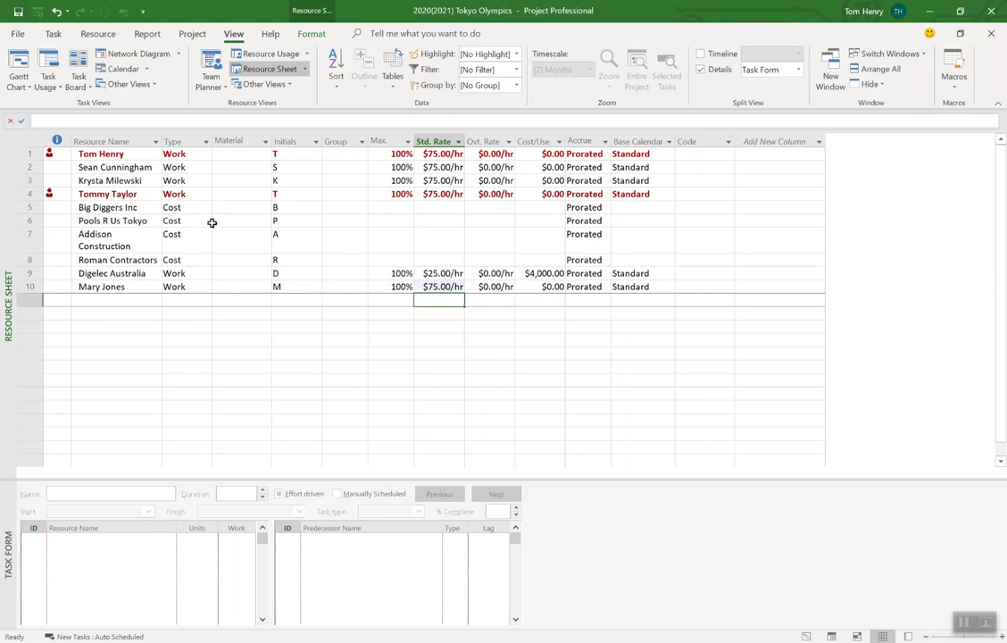
{"action": "left_click", "coordinate": [127, 300]}
Step: Add a resource named Concrete and set its type to Material
{"action": "type", "text": "Concrete"}
{"action": "key", "text": "Return"}
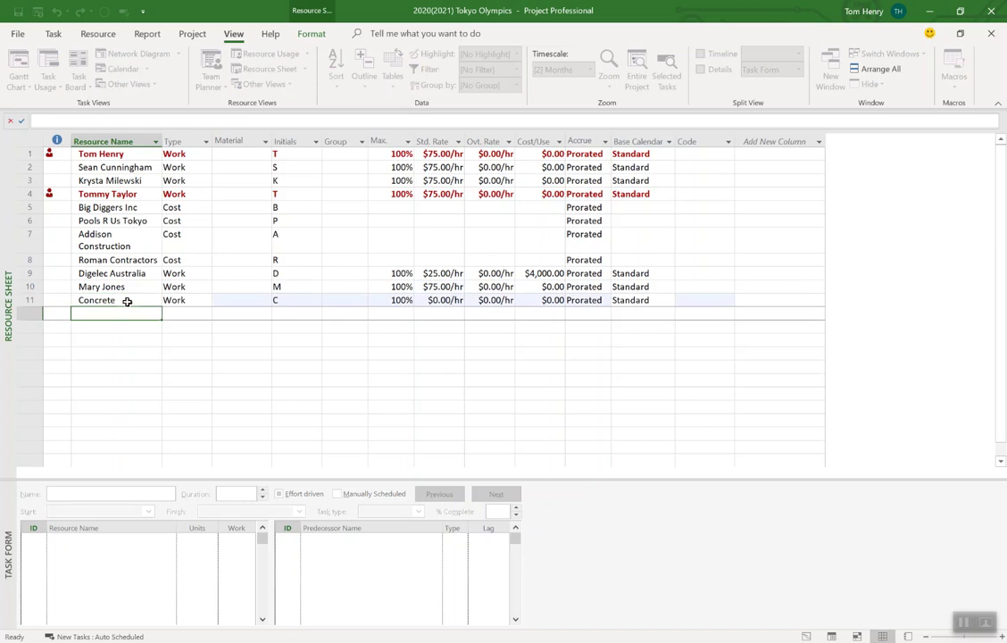
{"action": "left_click", "coordinate": [204, 302]}
{"action": "left_click", "coordinate": [205, 300]}
{"action": "left_click", "coordinate": [199, 321]}
{"action": "left_click", "coordinate": [427, 332]}
{"action": "left_click", "coordinate": [648, 298]}
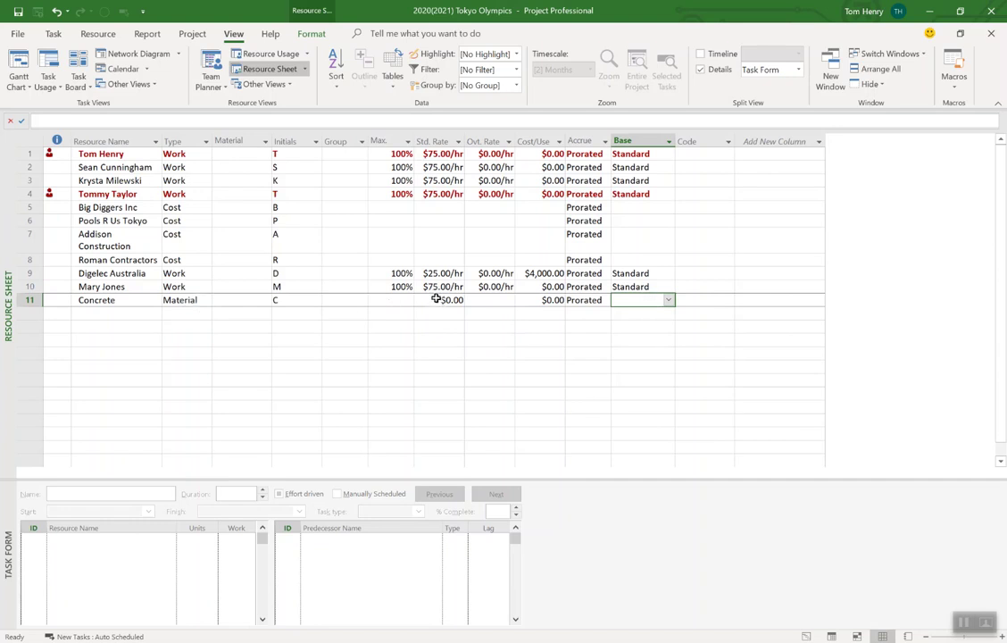
Step: Give Concrete the material label Truck and a $500.00 standard rate, then return to Gantt Chart
{"action": "left_click", "coordinate": [439, 298]}
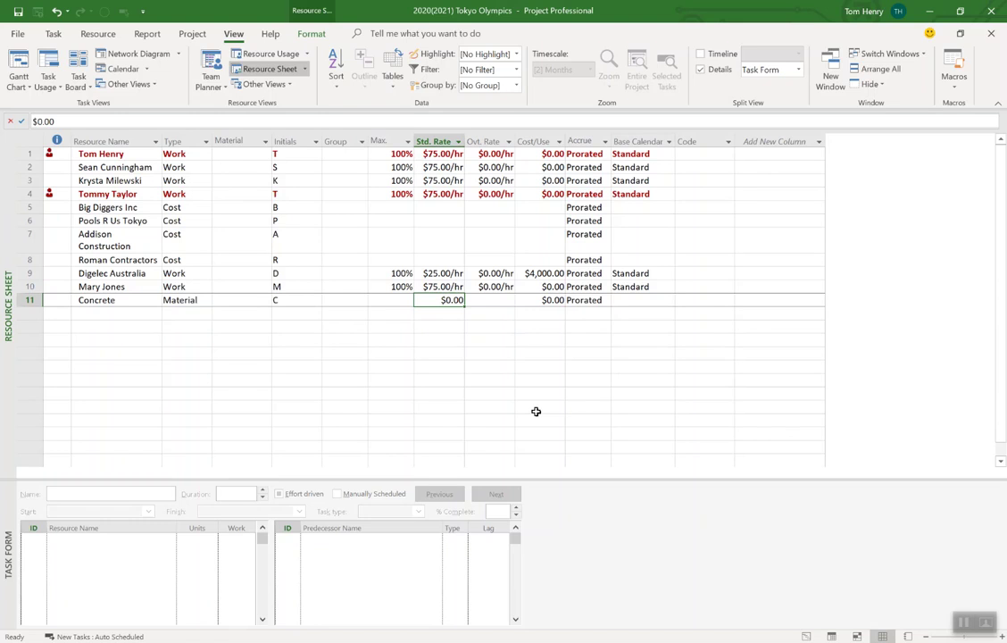
{"action": "type", "text": "50"}
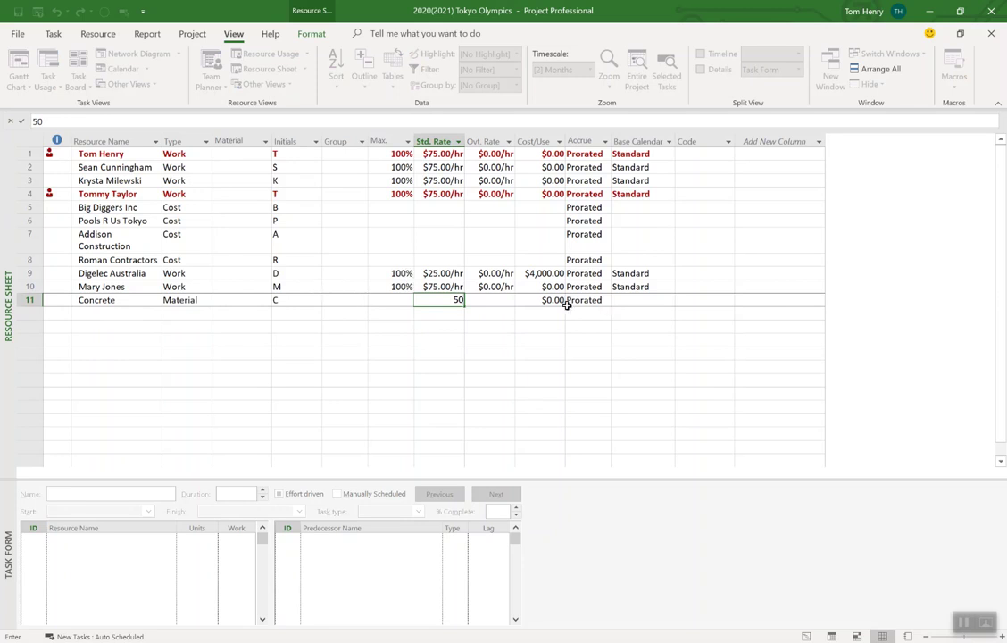
{"action": "left_click", "coordinate": [254, 300]}
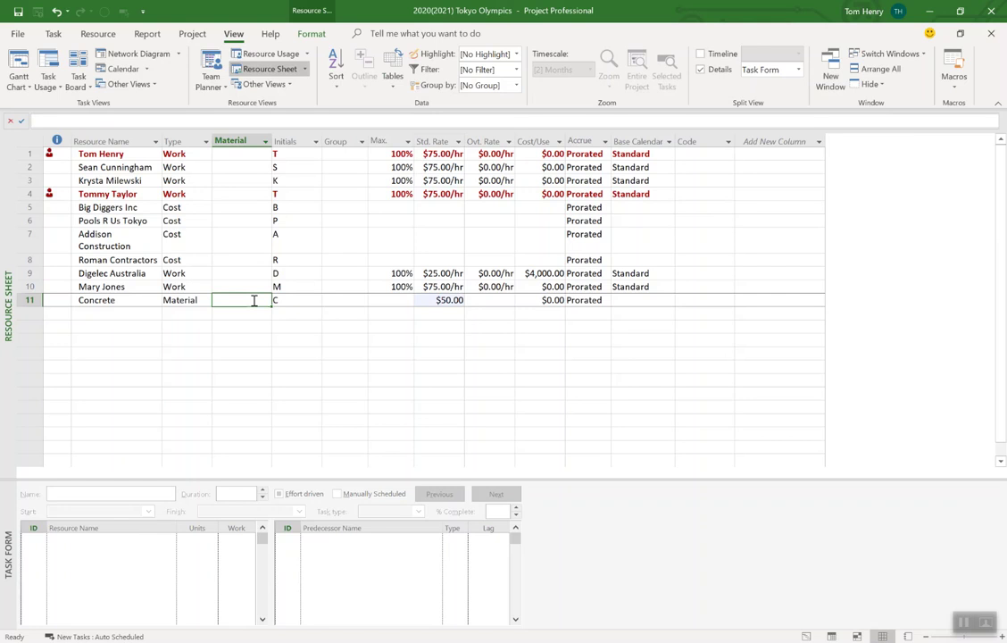
{"action": "type", "text": "Truck"}
{"action": "key", "text": "Return"}
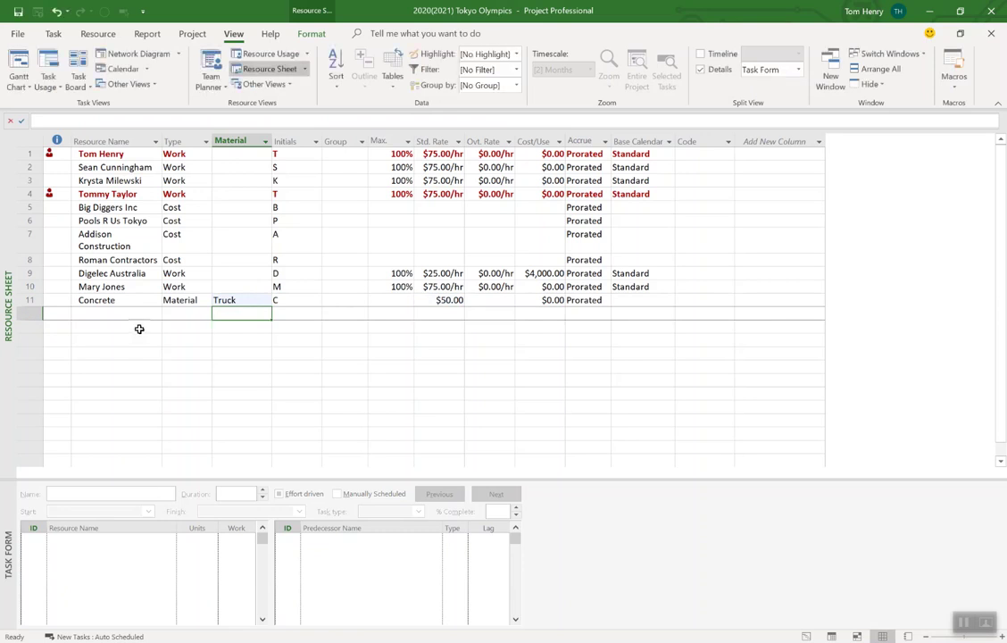
{"action": "left_click", "coordinate": [439, 299]}
{"action": "type", "text": "100"}
{"action": "key", "text": "Return"}
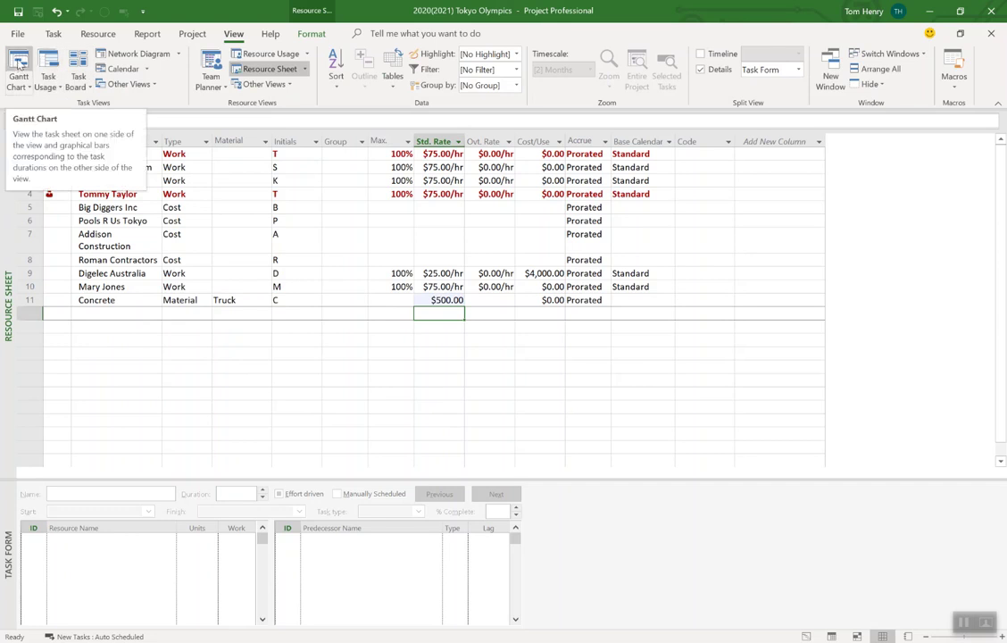
{"action": "left_click", "coordinate": [19, 64]}
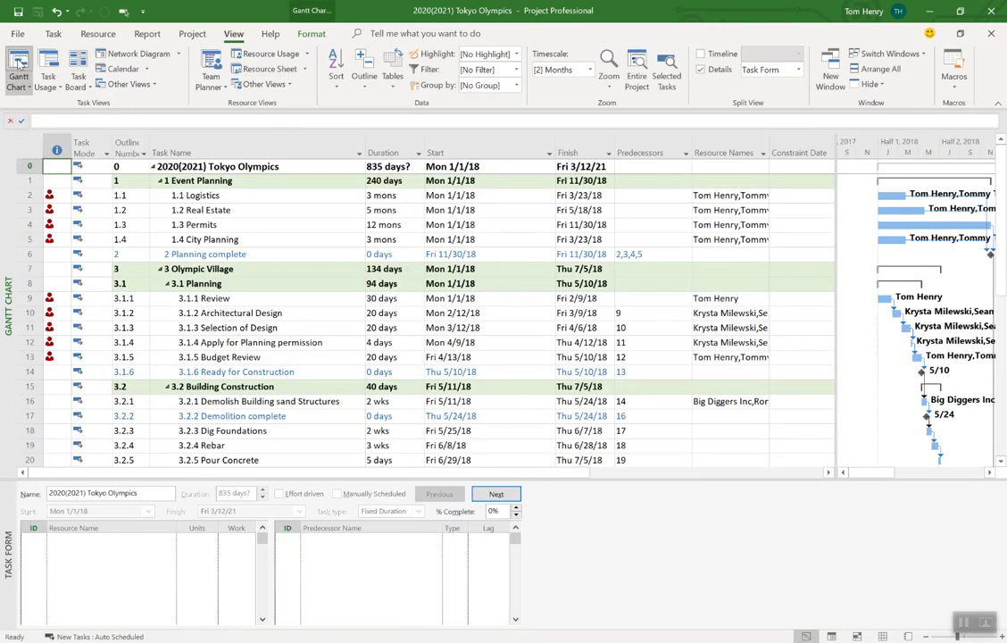
Step: Untick the person in row 17's Resource Names list so Demolition complete is unassigned
{"action": "left_click", "coordinate": [730, 416]}
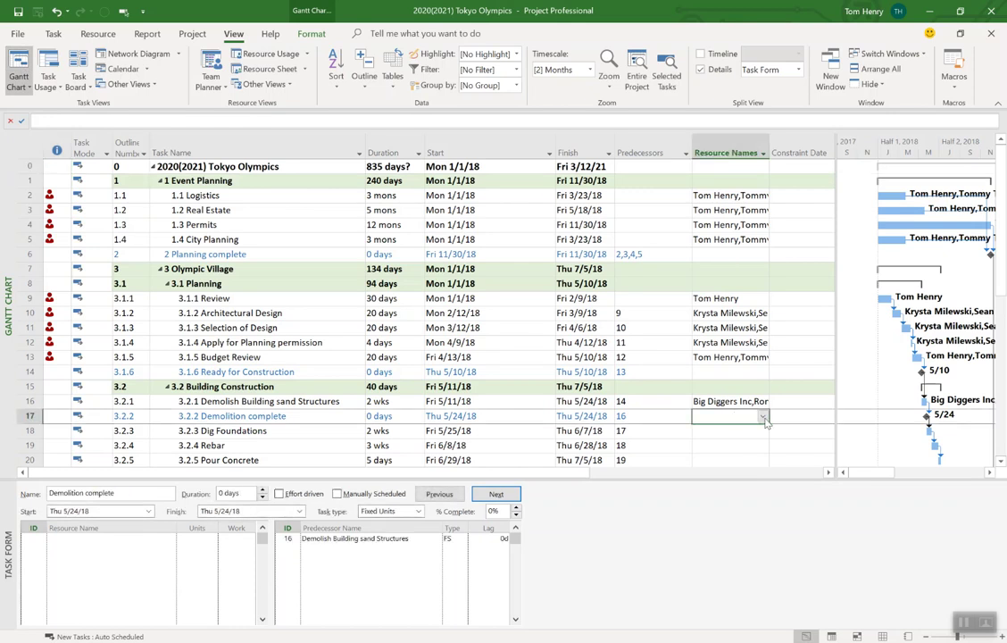
{"action": "left_click", "coordinate": [763, 417]}
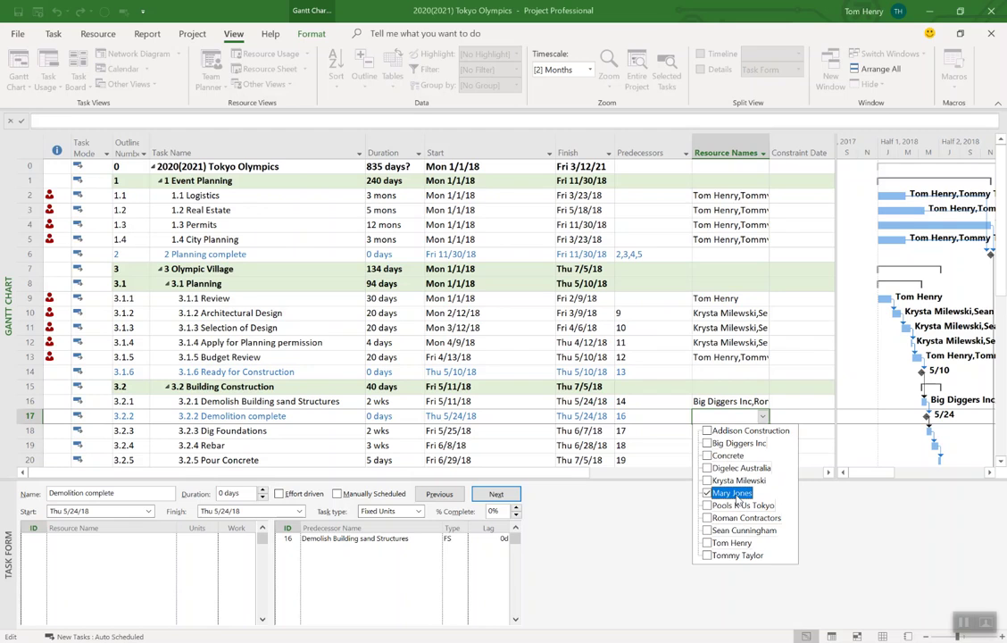
{"action": "key", "text": "Return"}
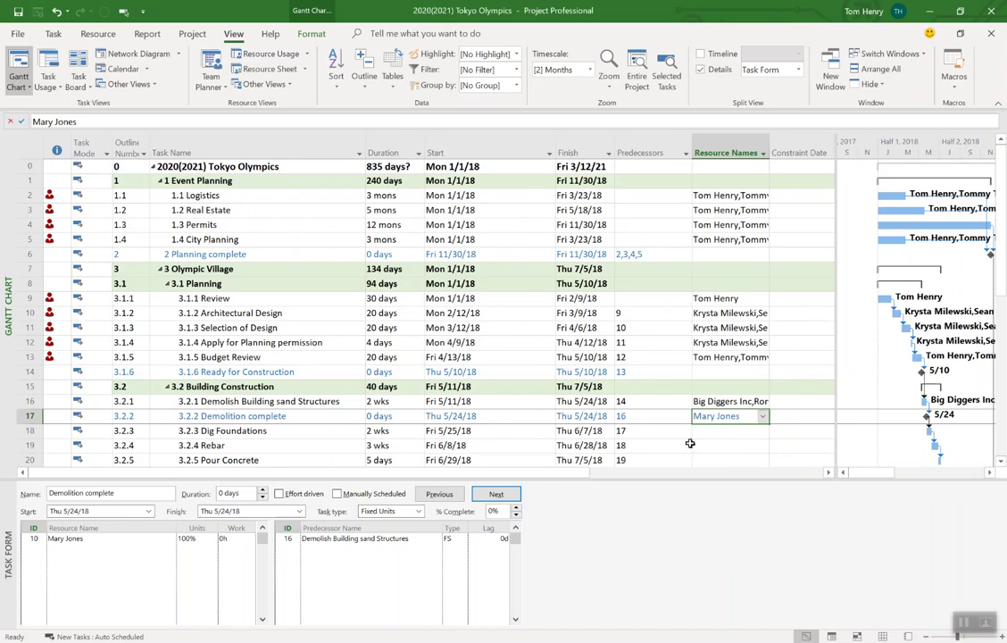
{"action": "left_click", "coordinate": [763, 417]}
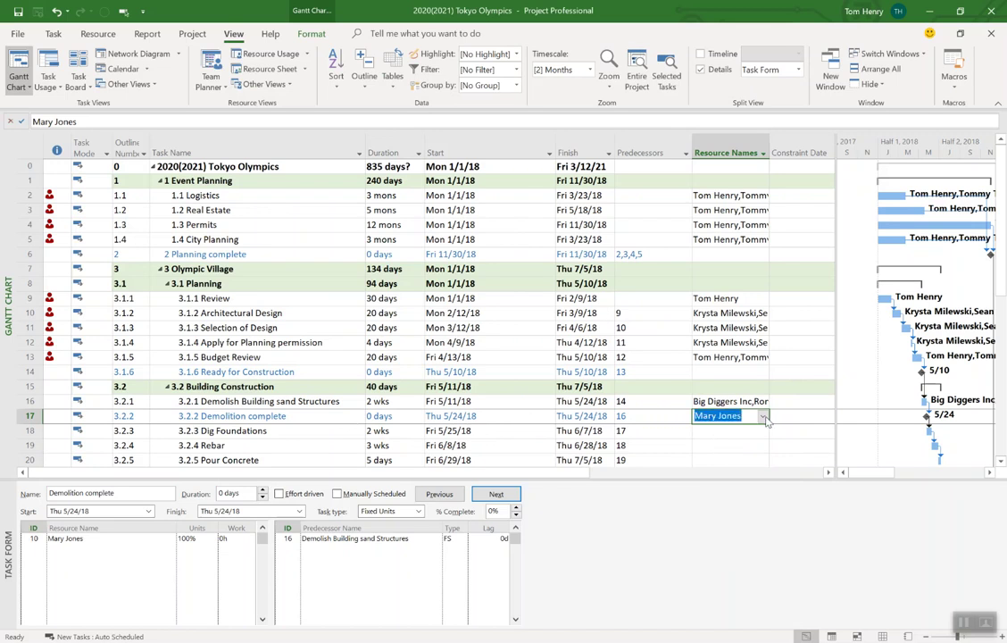
{"action": "left_click", "coordinate": [763, 416]}
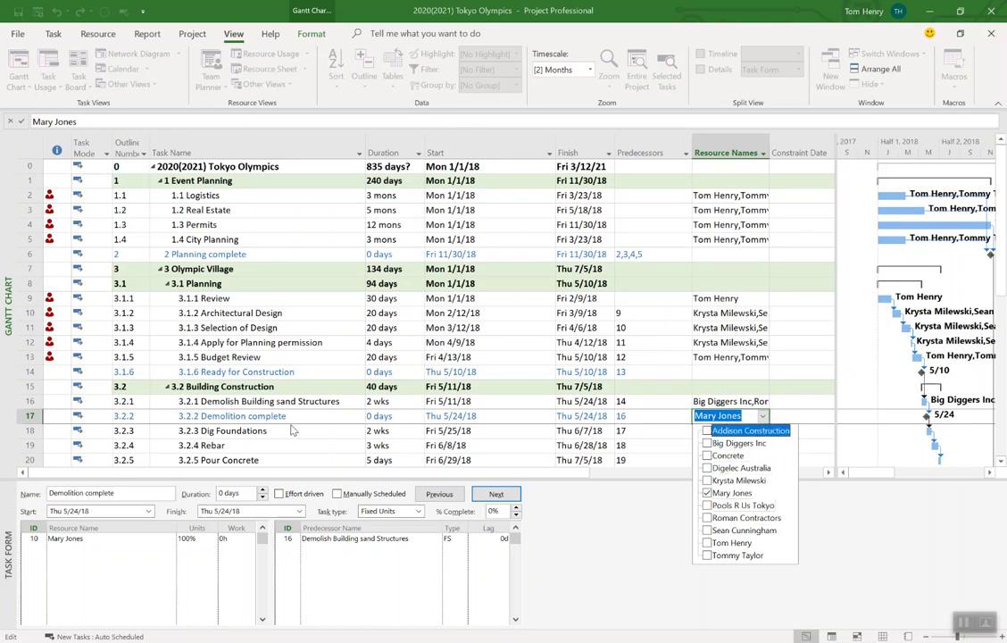
{"action": "left_click", "coordinate": [717, 492]}
{"action": "key", "text": "Return"}
{"action": "left_click", "coordinate": [717, 431]}
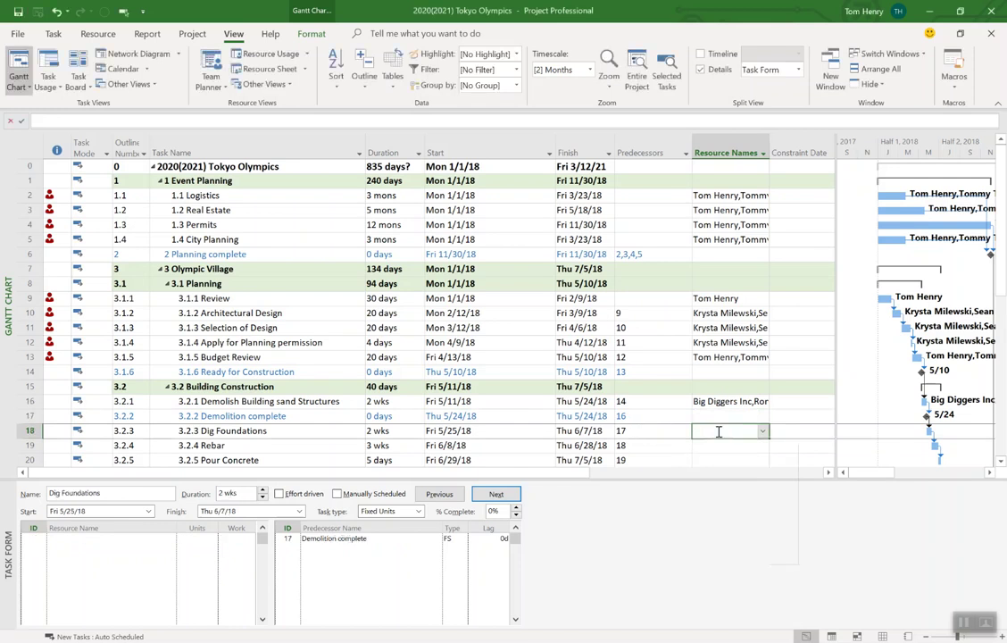
Step: Assign that same person to Dig Foundations in row 18, giving 80h of work
{"action": "left_click", "coordinate": [763, 431]}
{"action": "left_click", "coordinate": [750, 506]}
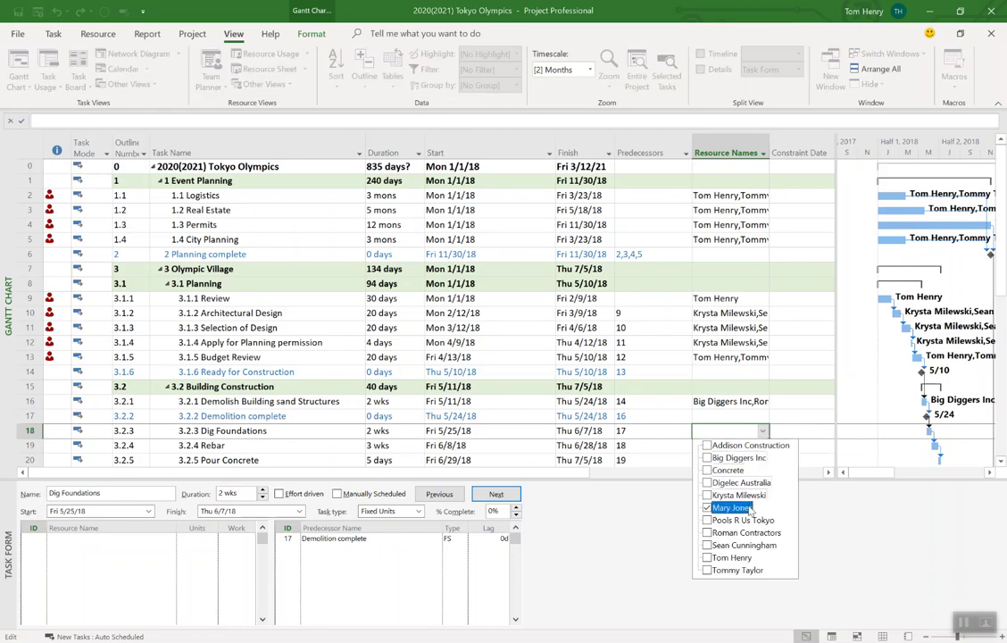
{"action": "left_click", "coordinate": [390, 299]}
{"action": "left_click", "coordinate": [853, 427]}
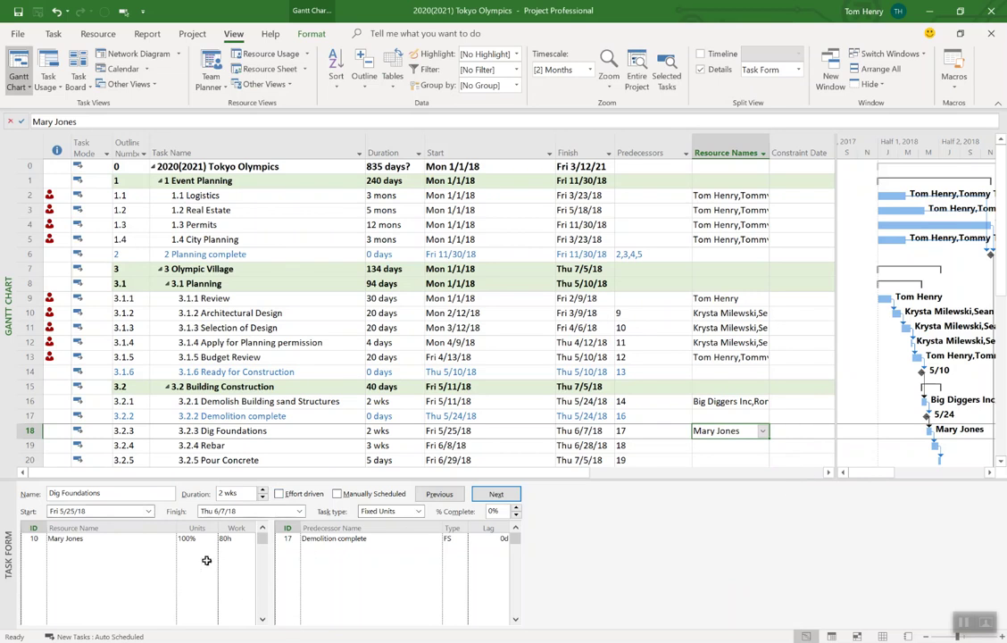
{"action": "left_click", "coordinate": [149, 539]}
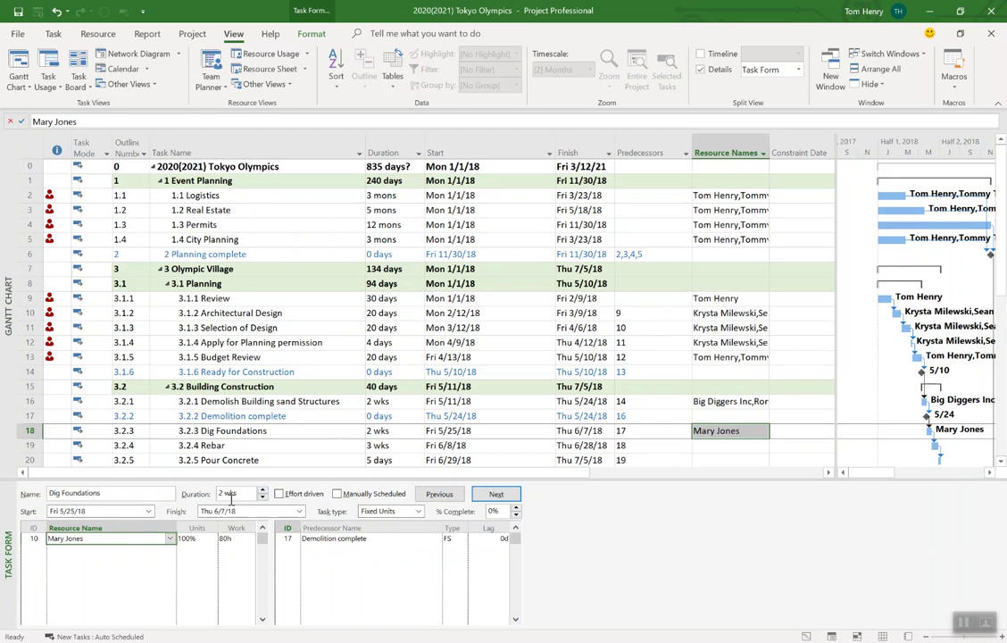
{"action": "key", "text": "Escape"}
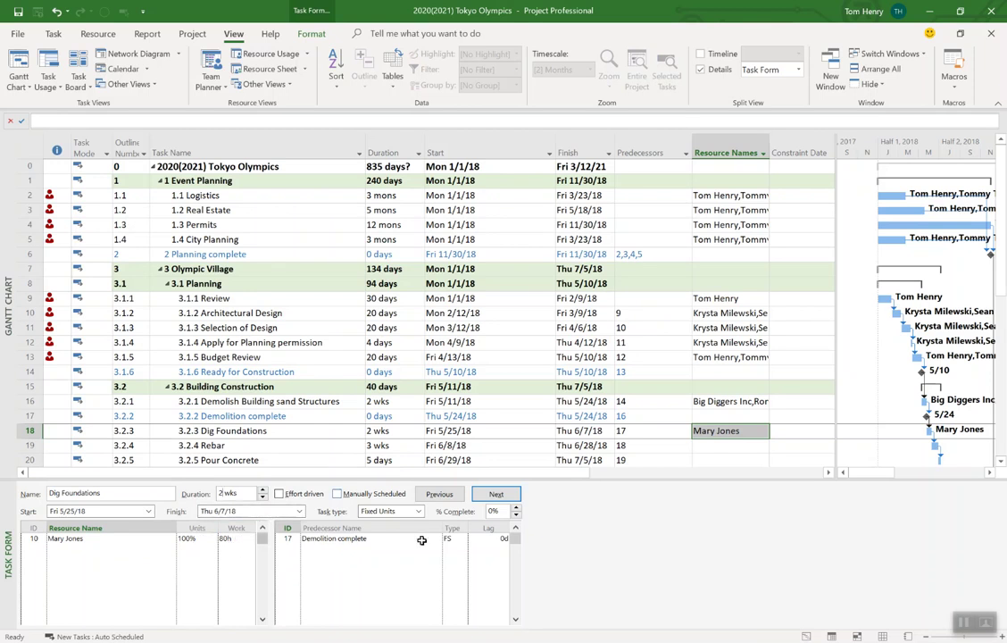
{"action": "left_click", "coordinate": [198, 538]}
Step: Set the Dig Foundations assignment to 50% units in the Task Form
{"action": "left_click", "coordinate": [211, 541]}
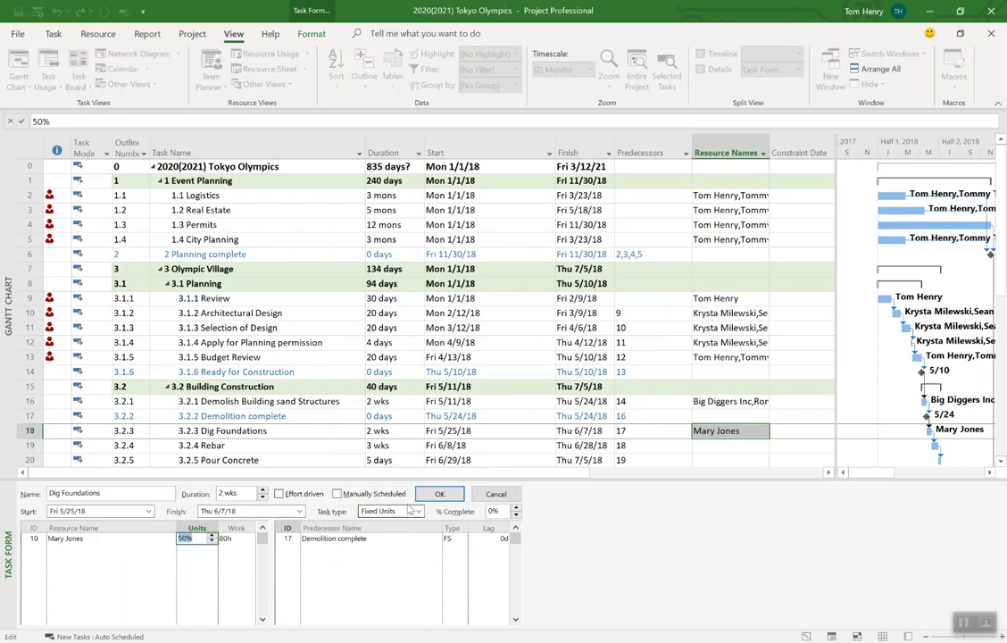
{"action": "left_click", "coordinate": [436, 498]}
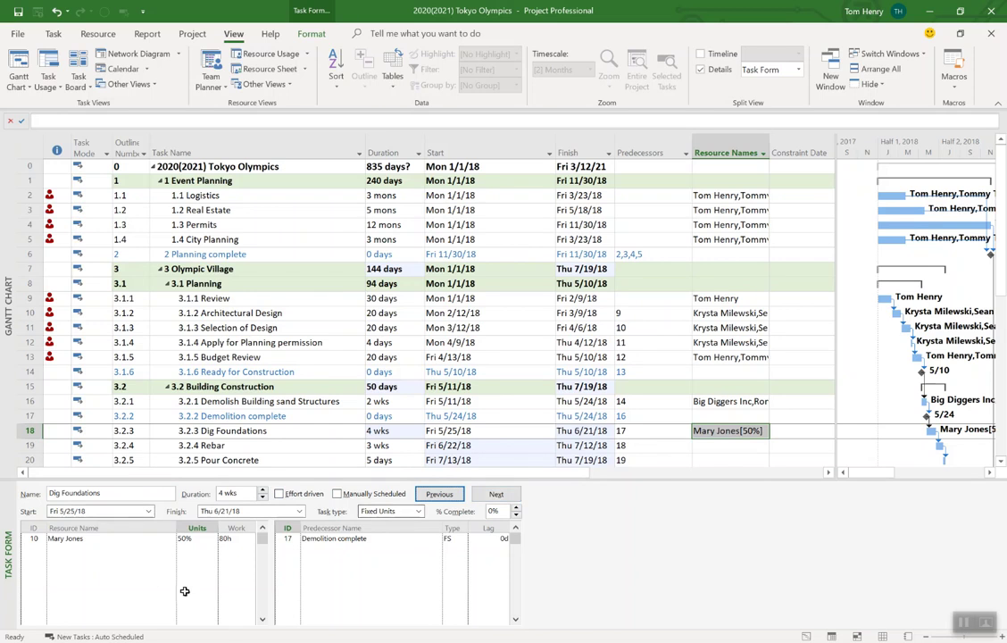
{"action": "left_click", "coordinate": [140, 550]}
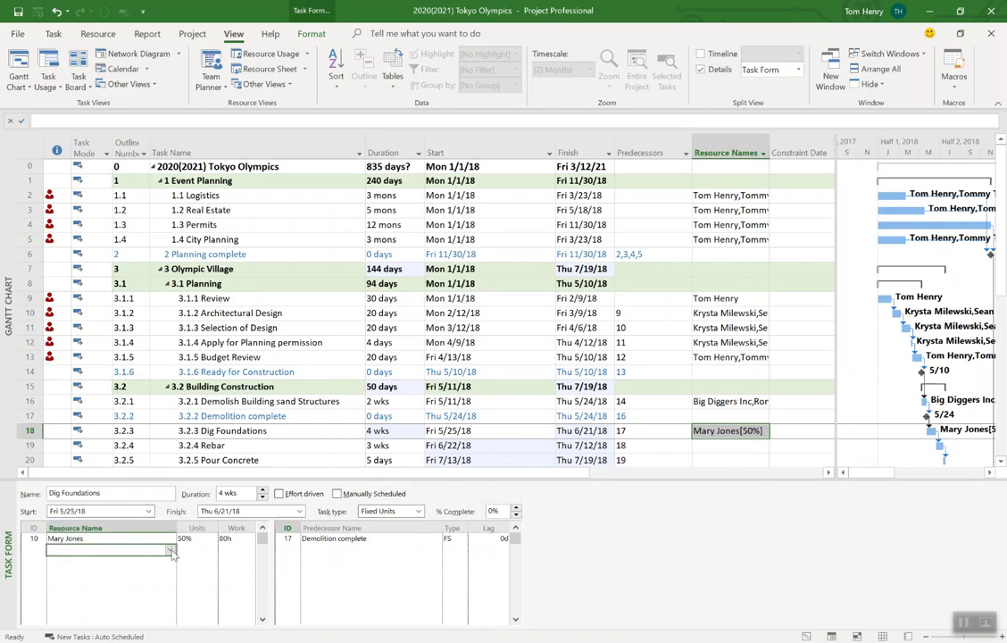
{"action": "left_click", "coordinate": [168, 550]}
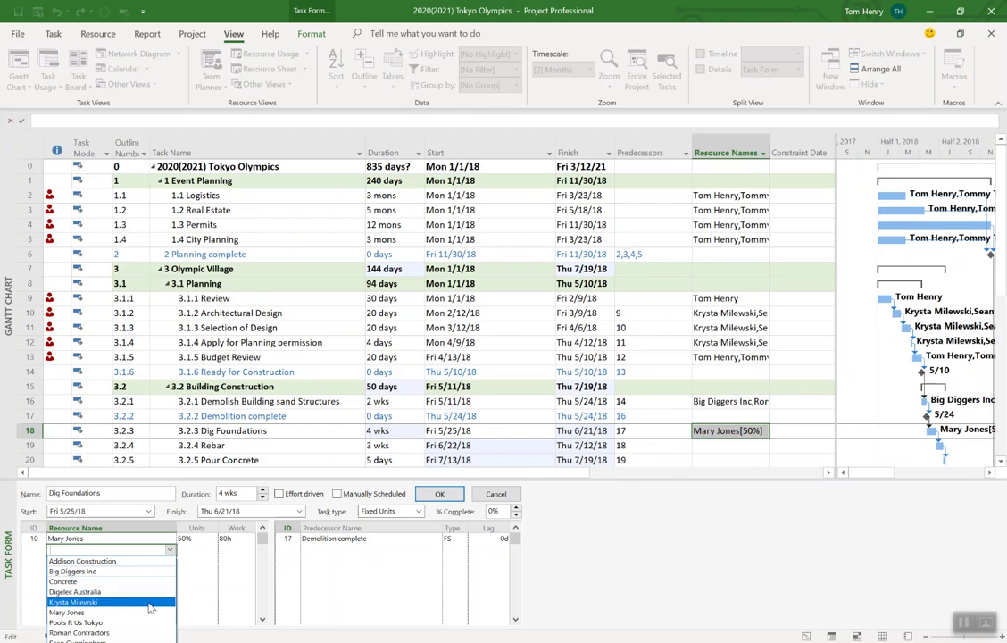
Step: Add two more people to Dig Foundations at 100% units, 160h each, and hide the Task Form
{"action": "left_click", "coordinate": [148, 581]}
{"action": "left_click", "coordinate": [153, 560]}
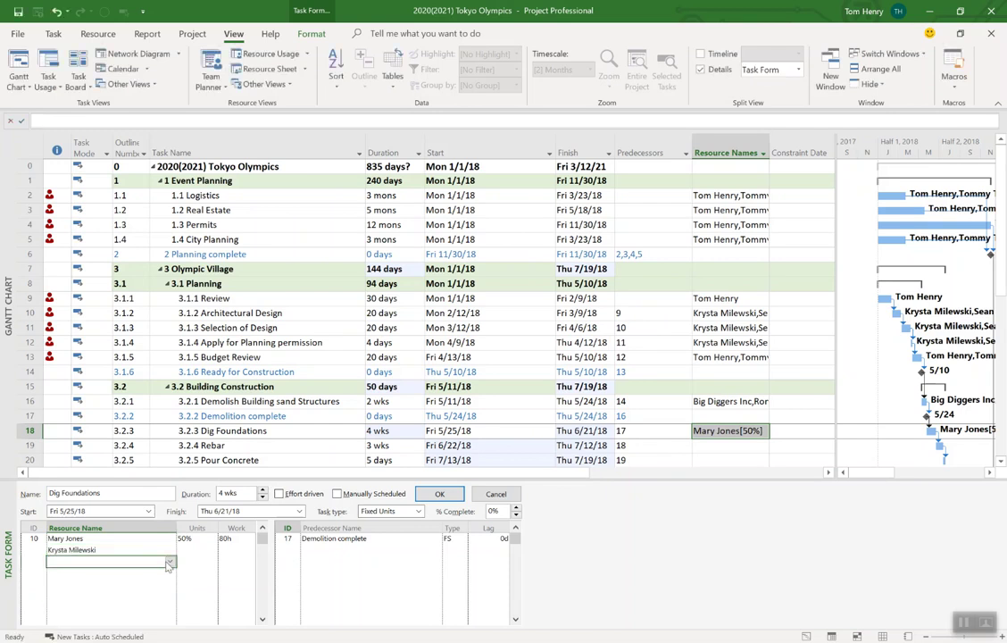
{"action": "left_click", "coordinate": [168, 562]}
{"action": "left_click", "coordinate": [167, 562]}
{"action": "left_click", "coordinate": [162, 561]}
{"action": "left_click", "coordinate": [135, 540]}
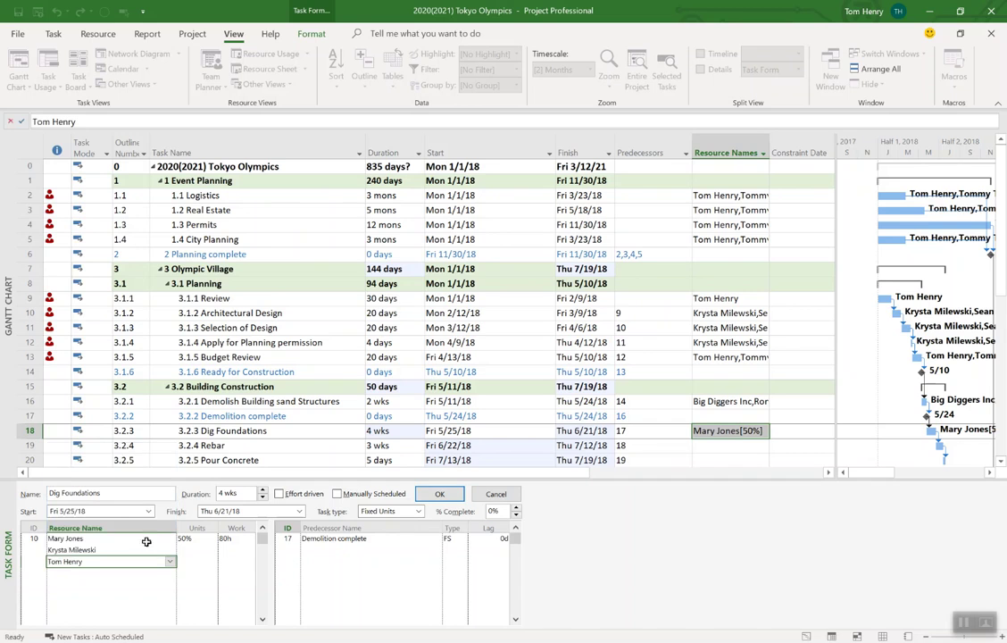
{"action": "left_click", "coordinate": [446, 494]}
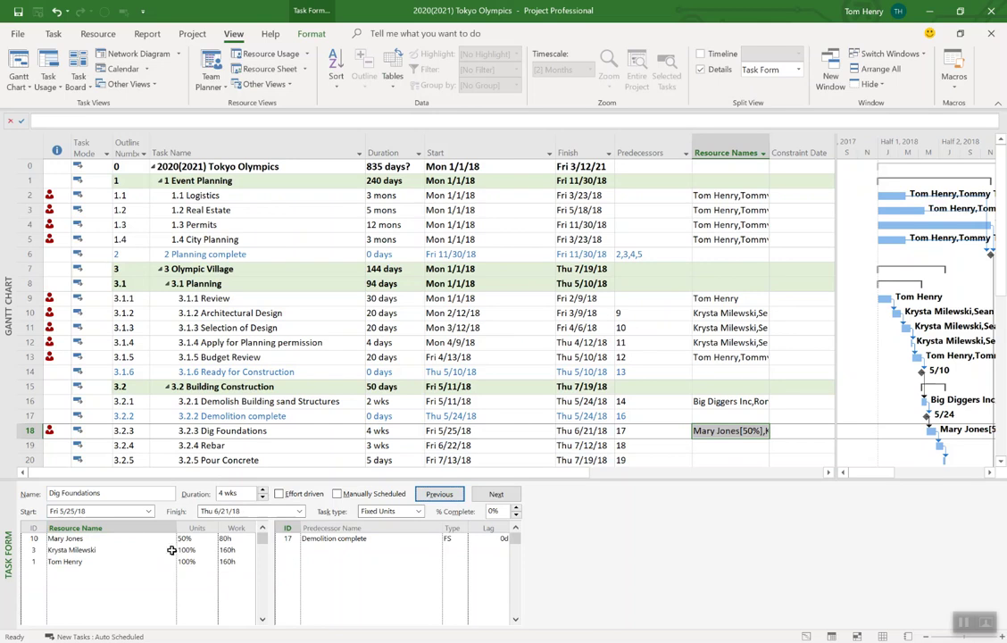
{"action": "left_click_drag", "start_coordinate": [233, 478], "coordinate": [234, 629]}
{"action": "scroll", "coordinate": [478, 435], "scroll_direction": "down", "scroll_amount": 2}
{"action": "scroll", "coordinate": [477, 435], "scroll_direction": "down", "scroll_amount": 2}
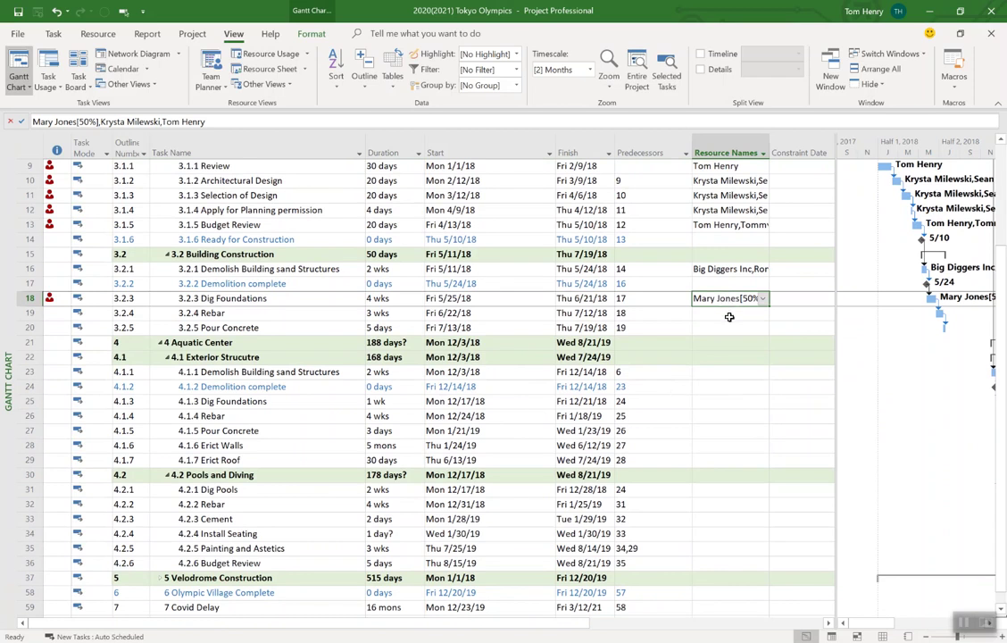
Step: Select the Resource Names cells of tasks 19, 20 and 23 through 28 together
{"action": "left_click", "coordinate": [729, 314]}
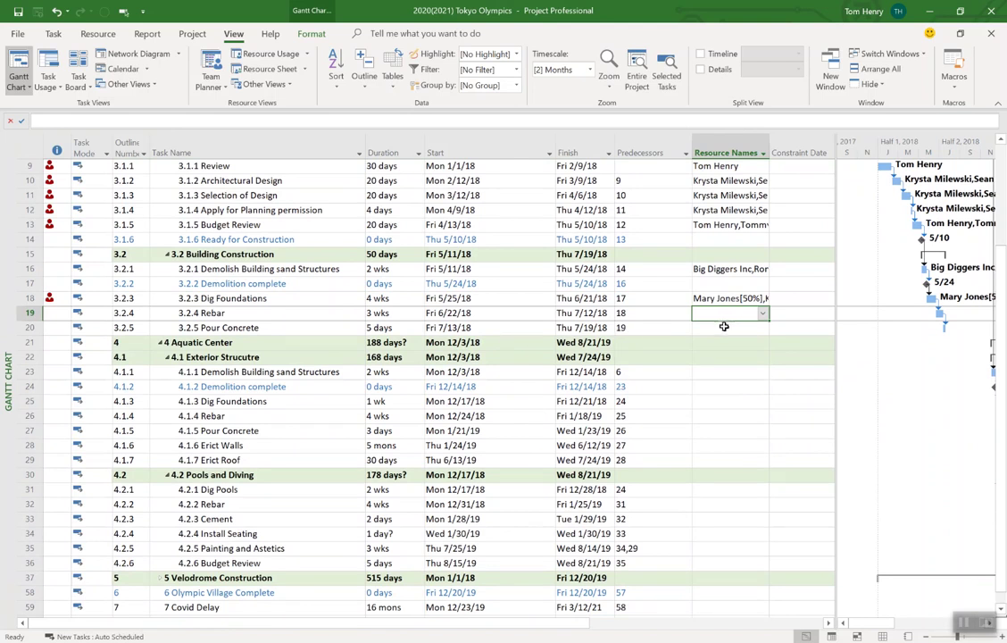
{"action": "left_click", "coordinate": [724, 327]}
{"action": "left_click", "coordinate": [727, 384]}
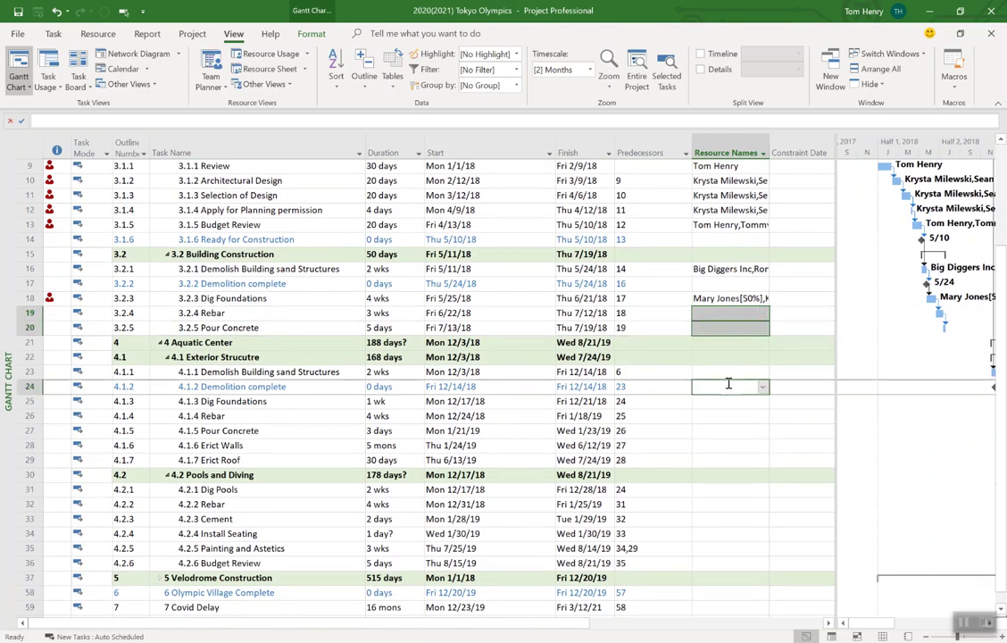
{"action": "left_click", "coordinate": [727, 372]}
{"action": "left_click", "coordinate": [727, 403]}
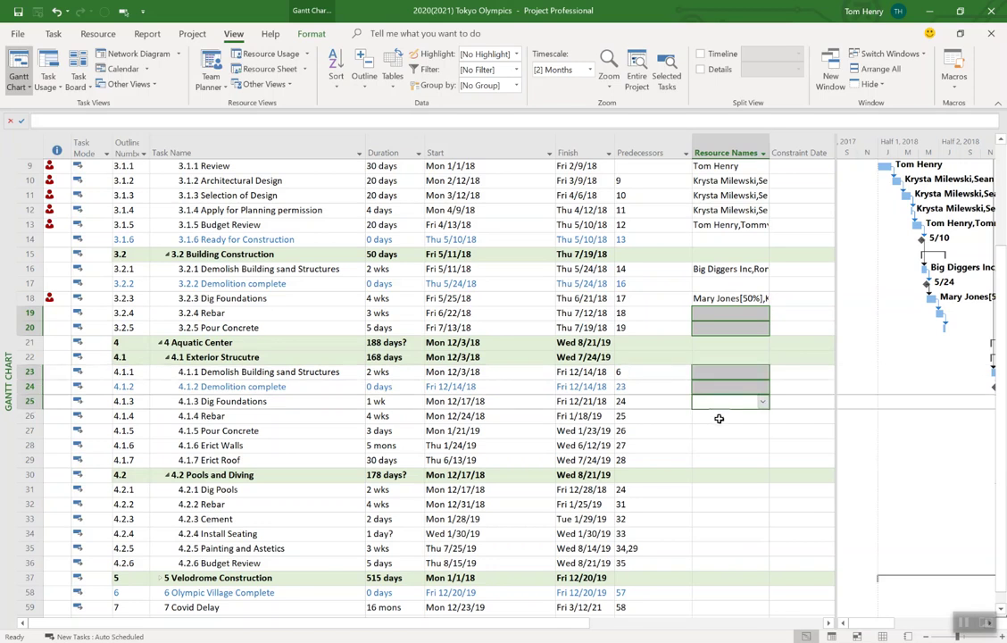
{"action": "left_click", "coordinate": [721, 417]}
{"action": "left_click", "coordinate": [739, 440]}
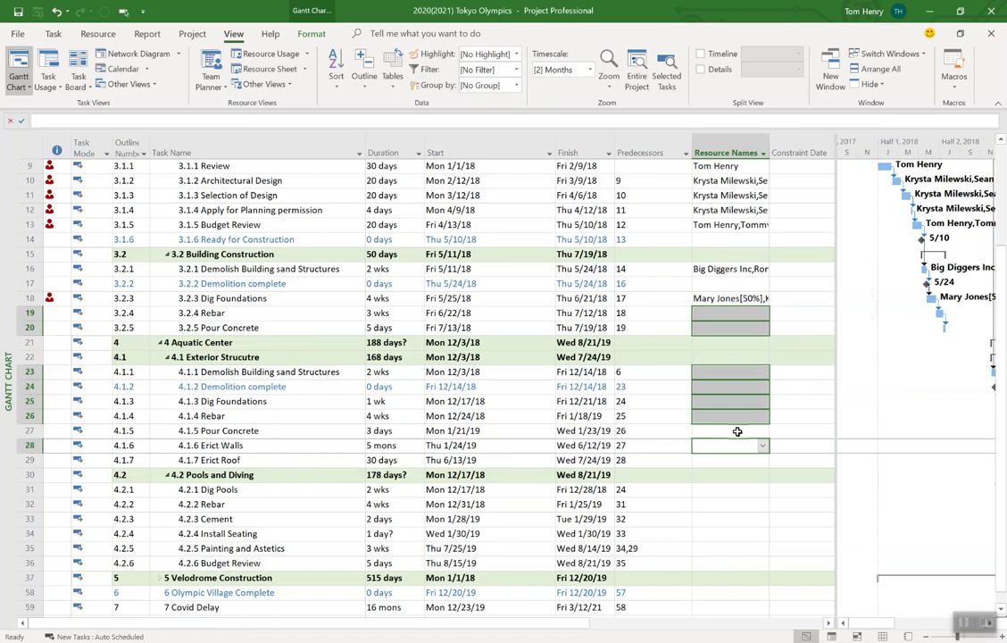
{"action": "left_click", "coordinate": [739, 431]}
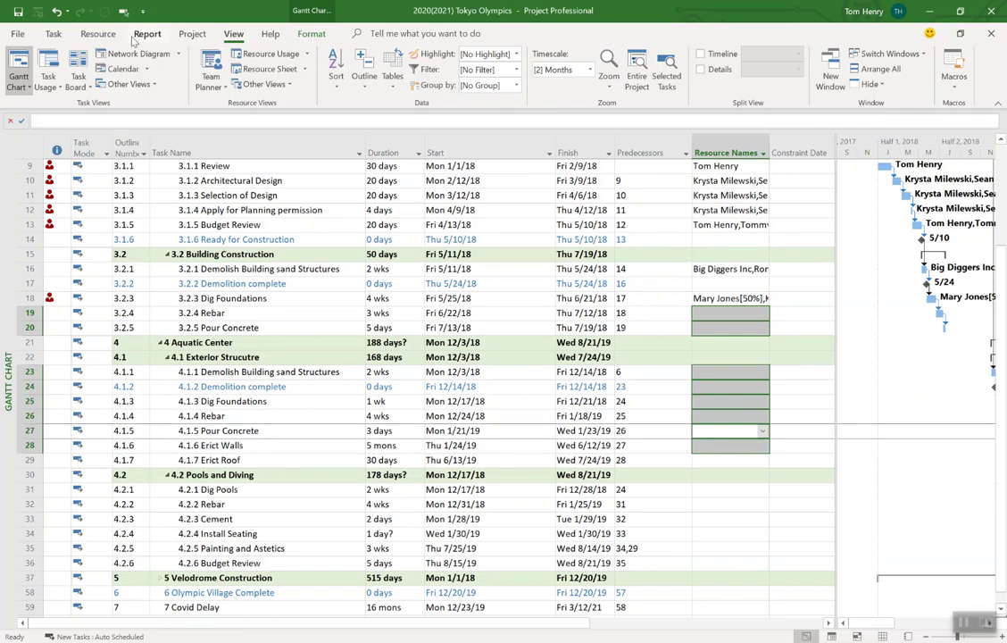
{"action": "left_click", "coordinate": [98, 36]}
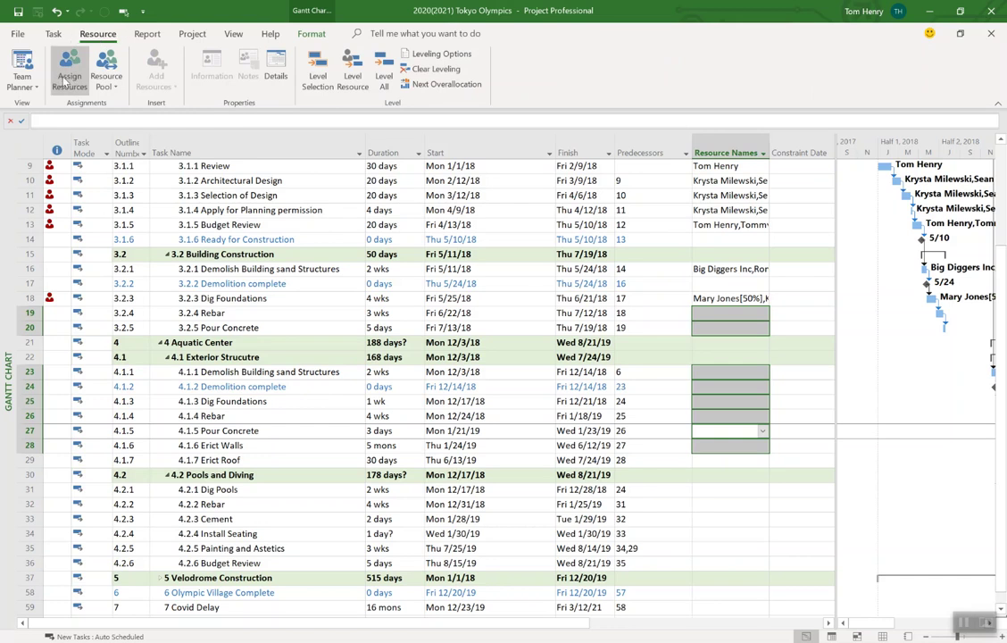
Step: Assign one person to all selected tasks through the Assign Resources dialog
{"action": "left_click", "coordinate": [70, 83]}
{"action": "left_click_drag", "start_coordinate": [792, 350], "coordinate": [418, 323]}
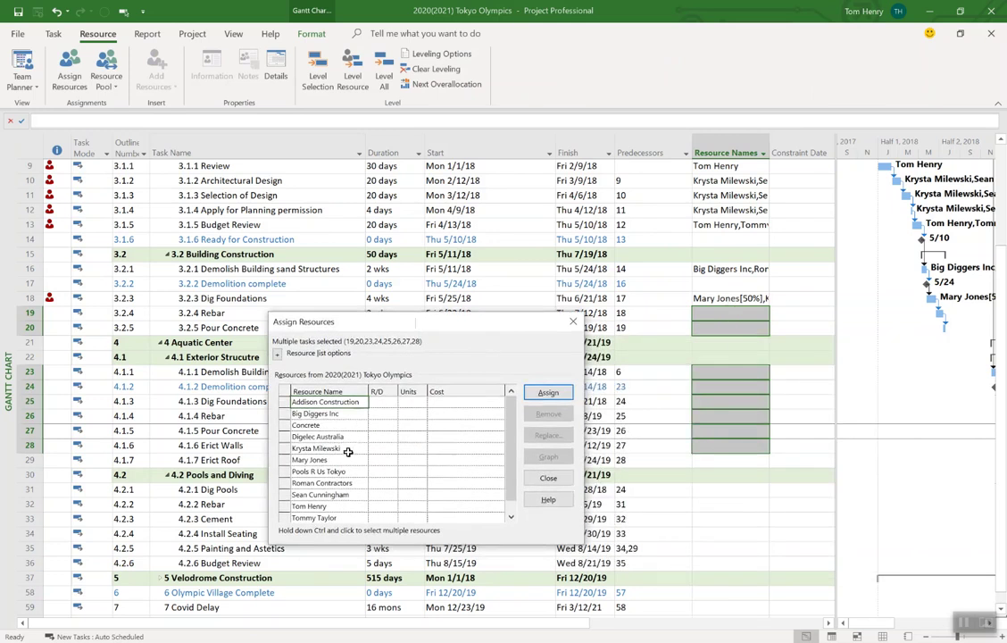
{"action": "left_click", "coordinate": [346, 517]}
{"action": "left_click", "coordinate": [548, 393]}
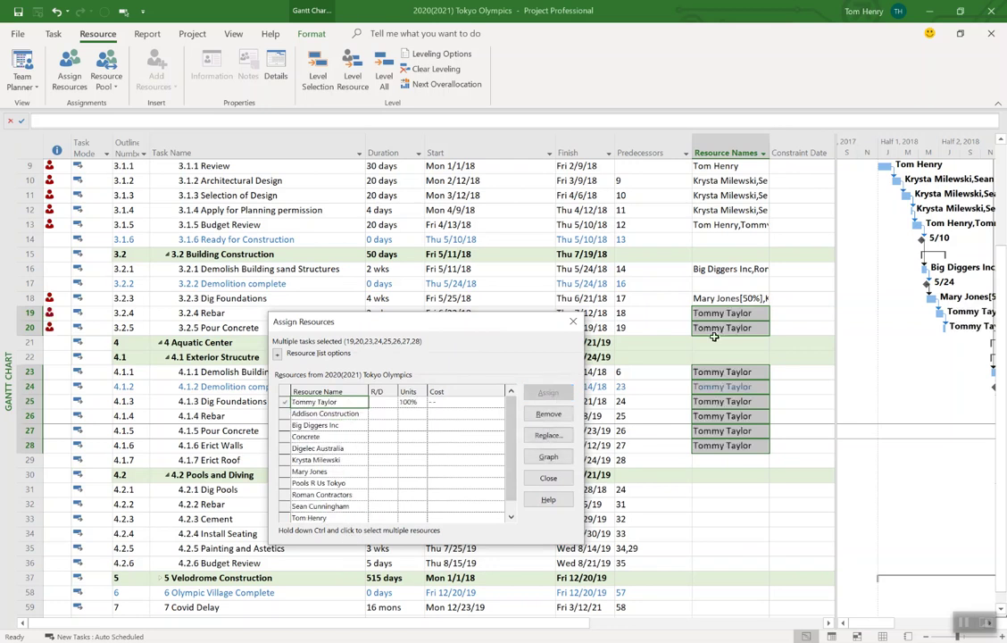
Step: Remove that person from the Demolition complete milestone so it stays unassigned
{"action": "left_click", "coordinate": [755, 387]}
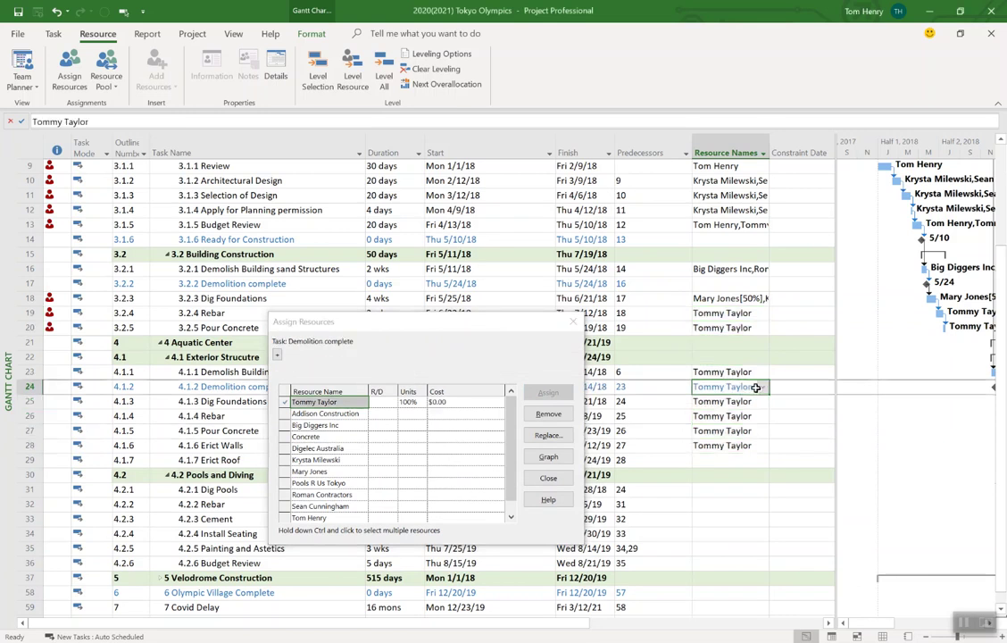
{"action": "left_click", "coordinate": [558, 417]}
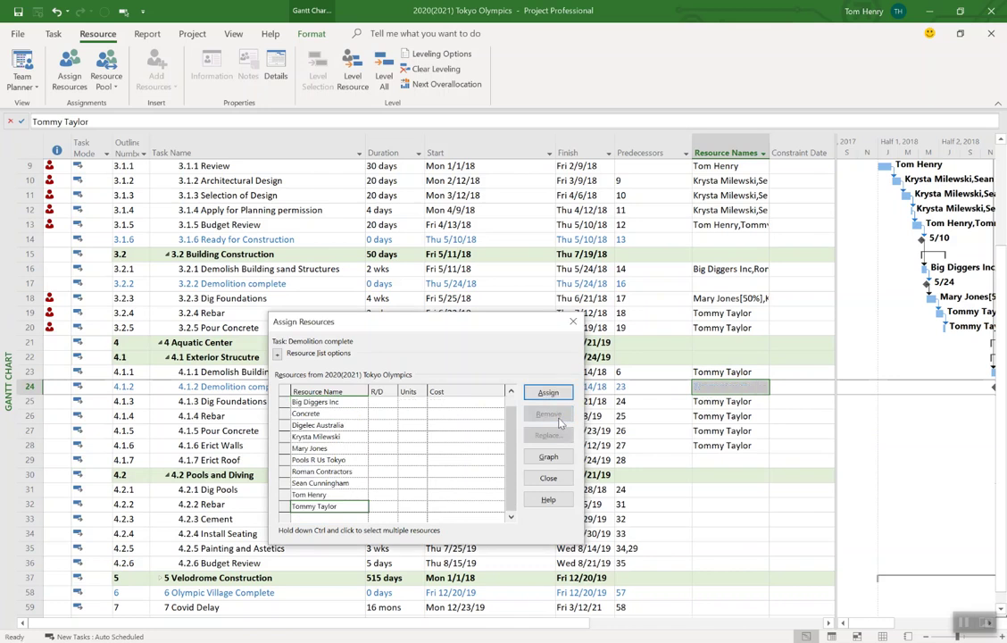
{"action": "left_click", "coordinate": [850, 508]}
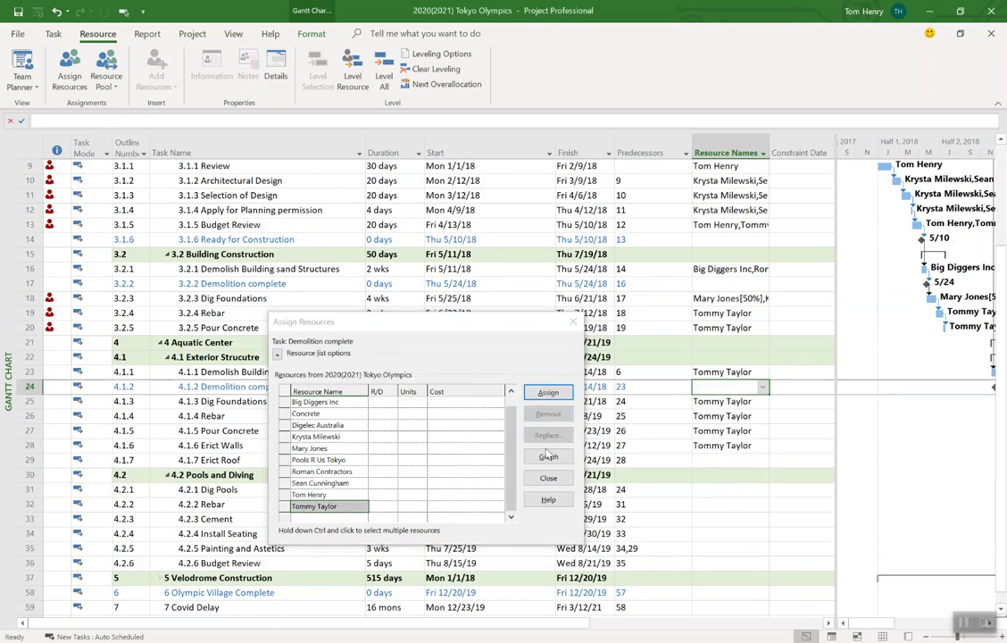
{"action": "left_click_drag", "start_coordinate": [746, 489], "coordinate": [745, 567]}
Step: Assign two resources to the six Pools and Diving tasks, one at 50% and the other at 100%
{"action": "left_click", "coordinate": [348, 438]}
{"action": "left_click", "coordinate": [344, 506], "text": "ctrl"}
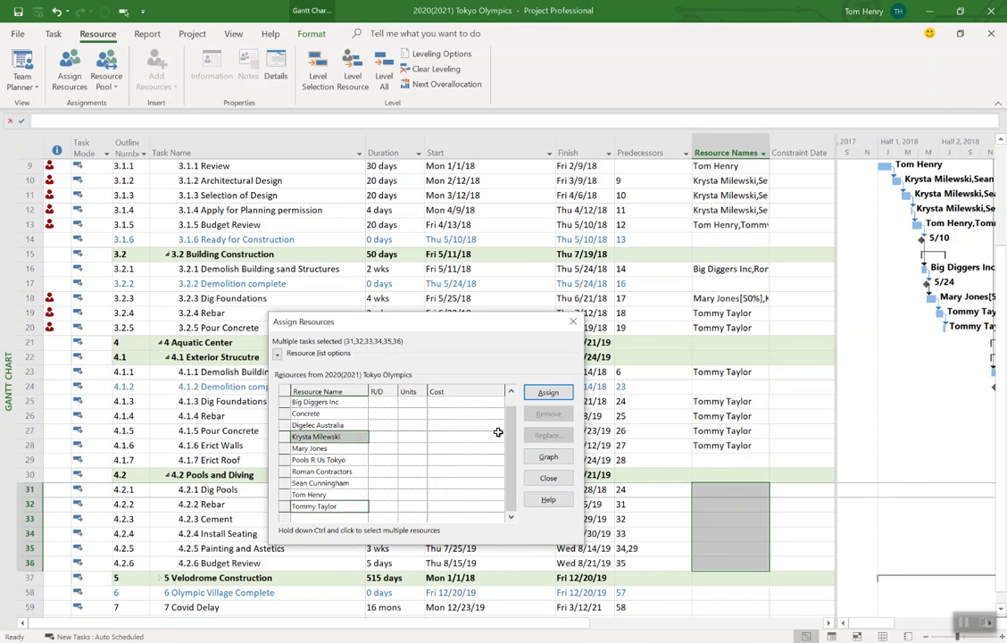
{"action": "left_click", "coordinate": [549, 394]}
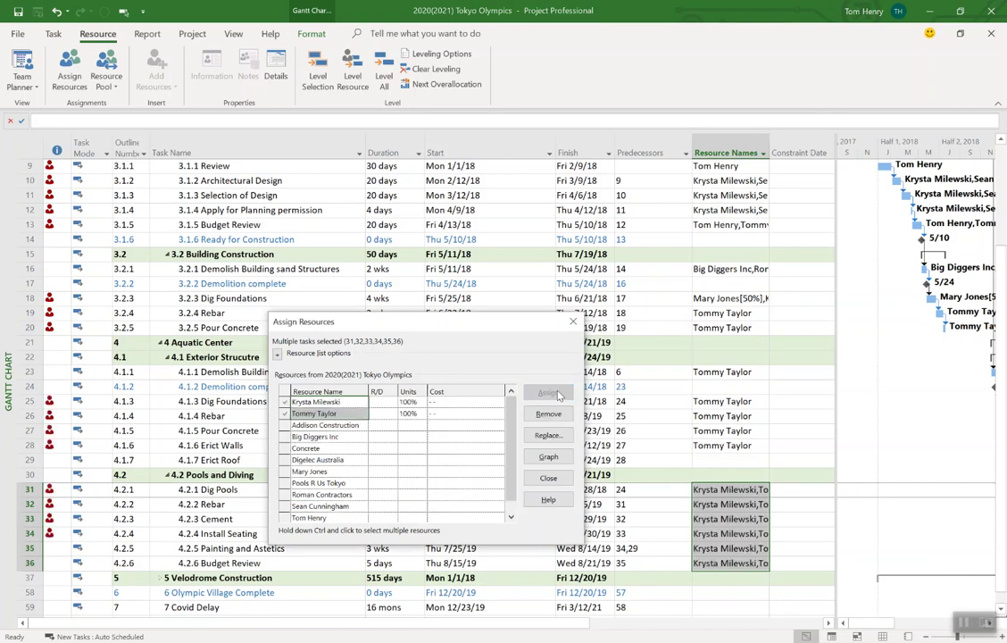
{"action": "left_click", "coordinate": [409, 401]}
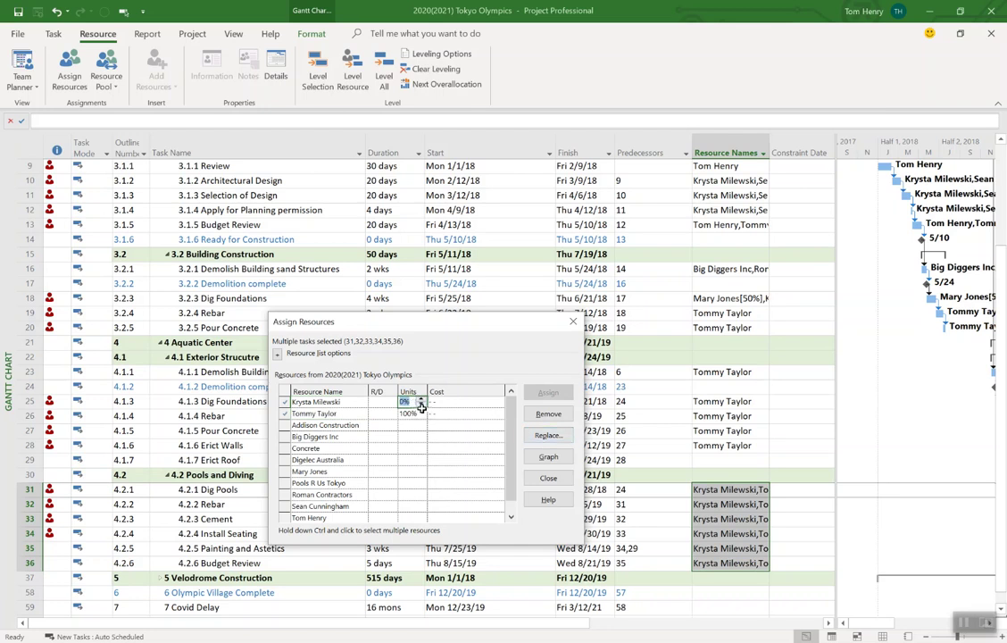
{"action": "left_click", "coordinate": [344, 458]}
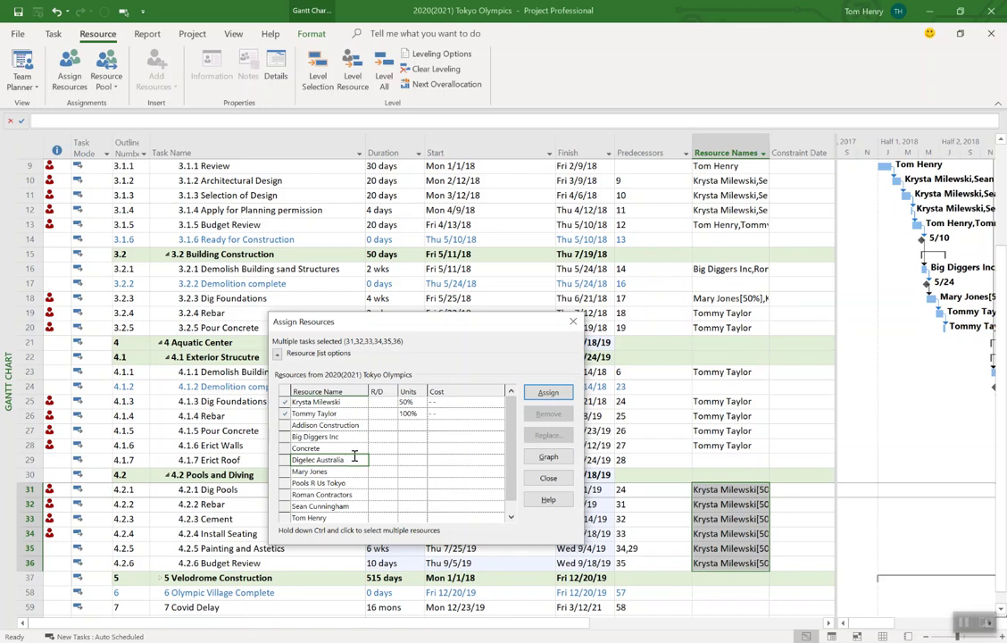
{"action": "left_click", "coordinate": [548, 477]}
{"action": "scroll", "coordinate": [552, 473], "scroll_direction": "down", "scroll_amount": 3}
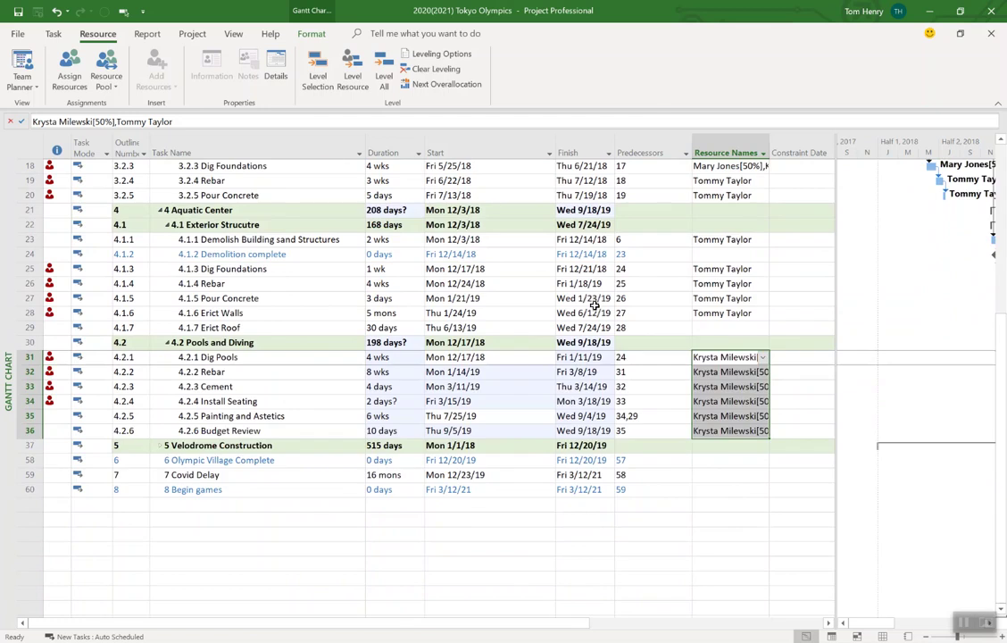
{"action": "scroll", "coordinate": [589, 357], "scroll_direction": "up", "scroll_amount": 6}
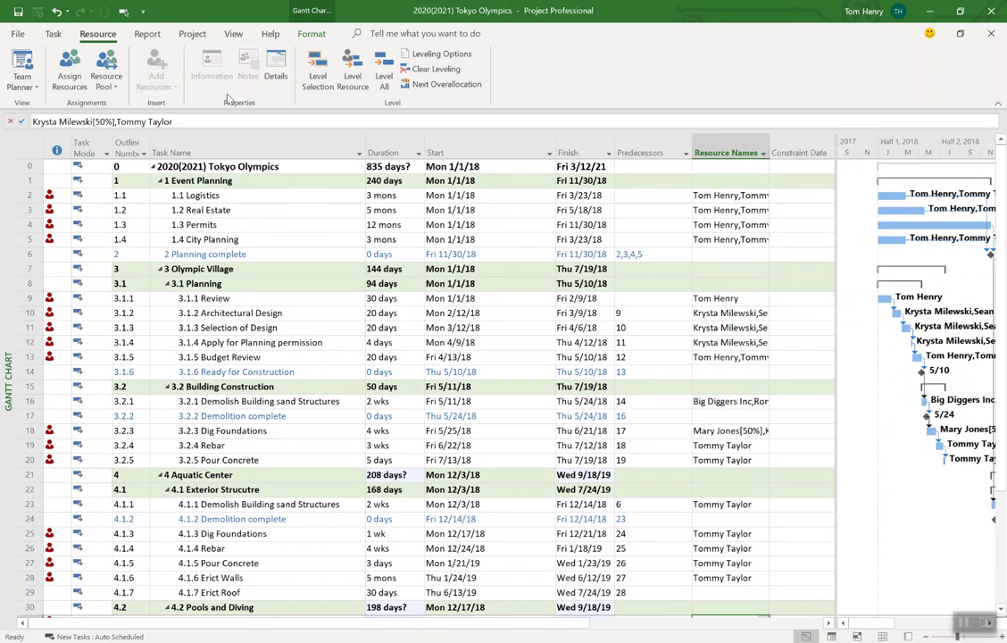
Step: Show the Task Form in the lower pane beneath the Gantt chart
{"action": "left_click", "coordinate": [239, 38]}
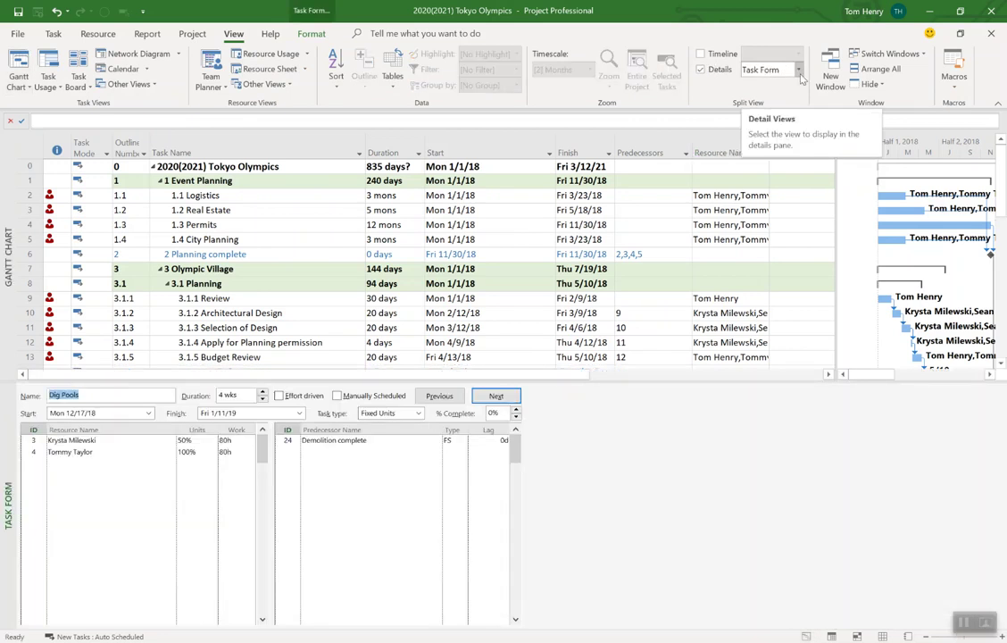
{"action": "left_click", "coordinate": [768, 72]}
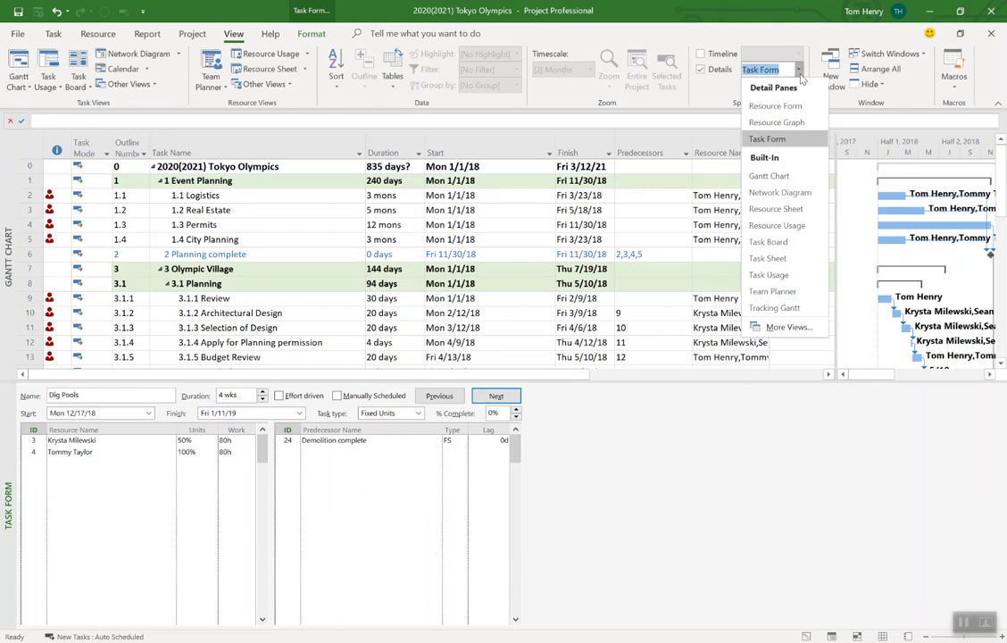
{"action": "left_click", "coordinate": [789, 139]}
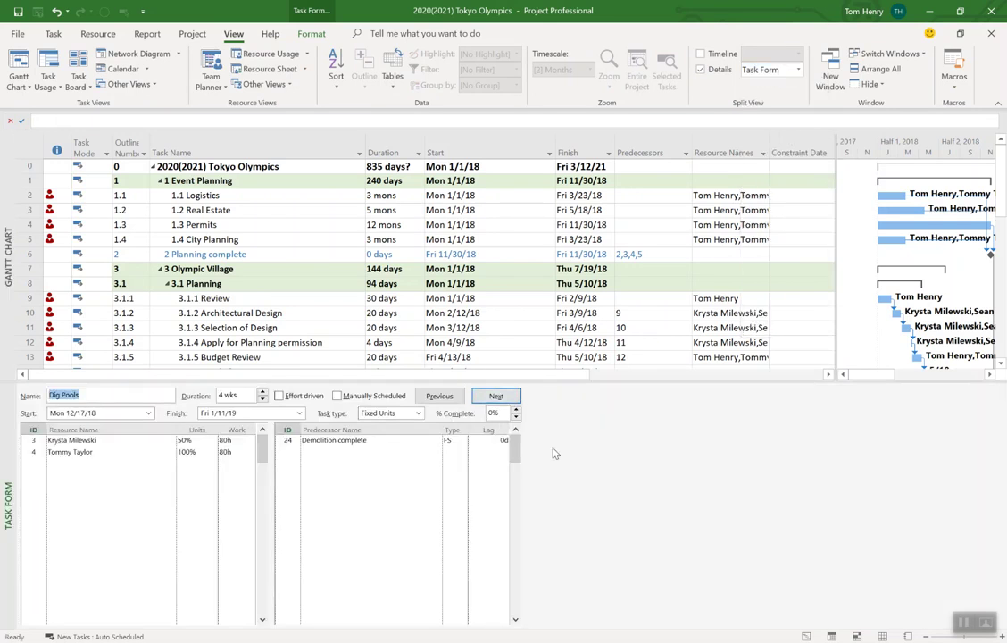
Step: Cycle the Task Form through Resources & Successors and Schedule, ending on Resources & Predecessors
{"action": "right_click", "coordinate": [638, 467]}
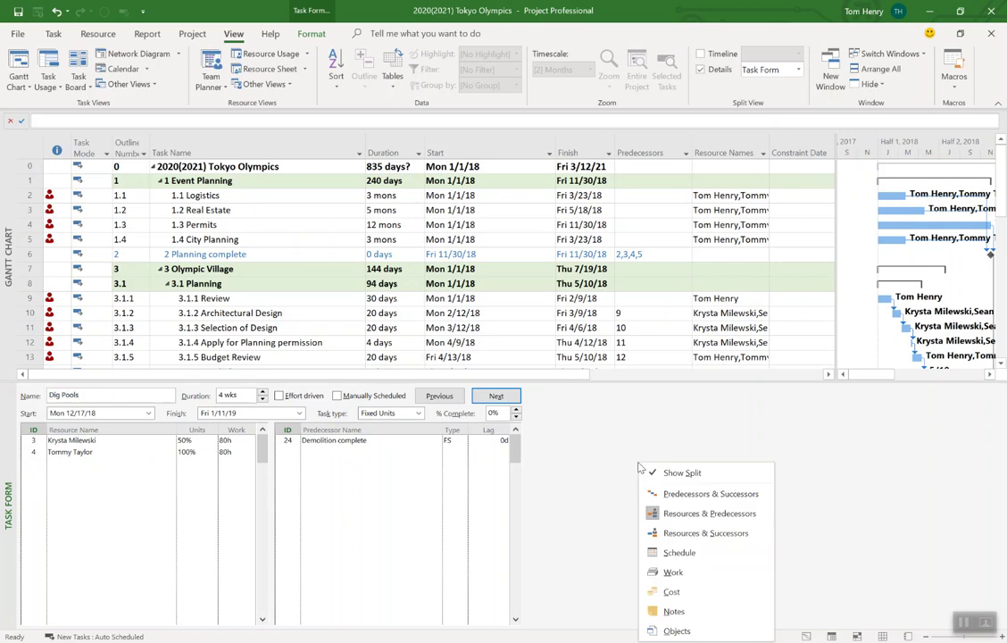
{"action": "left_click", "coordinate": [685, 532]}
{"action": "right_click", "coordinate": [586, 474]}
{"action": "left_click", "coordinate": [619, 383]}
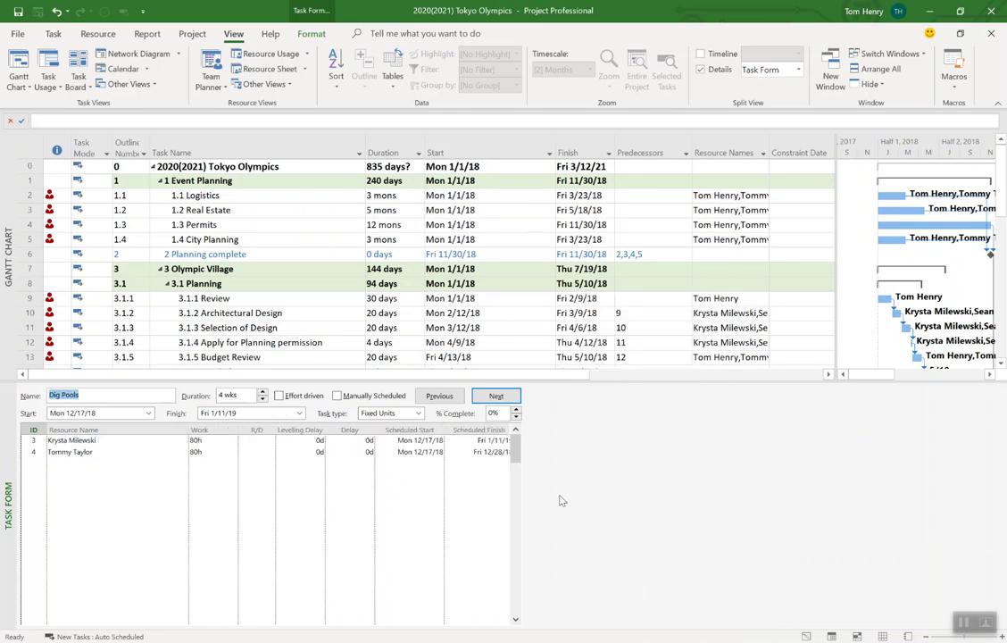
{"action": "right_click", "coordinate": [493, 437]}
{"action": "left_click", "coordinate": [522, 324]}
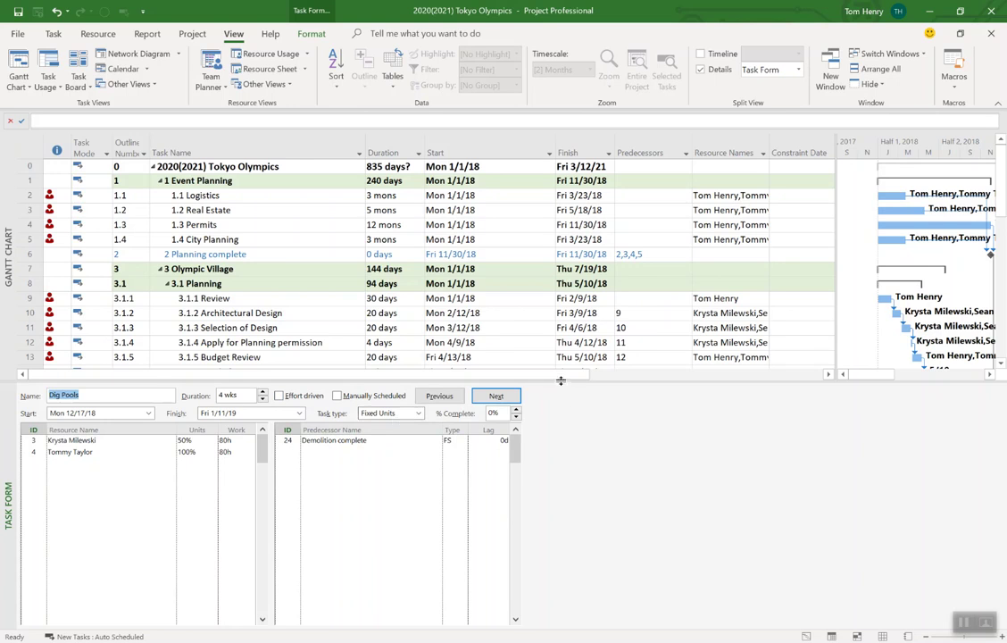
Step: Remove the Task Form split pane, then open and dismiss the Assign Resources window
{"action": "left_click_drag", "start_coordinate": [560, 380], "coordinate": [611, 631]}
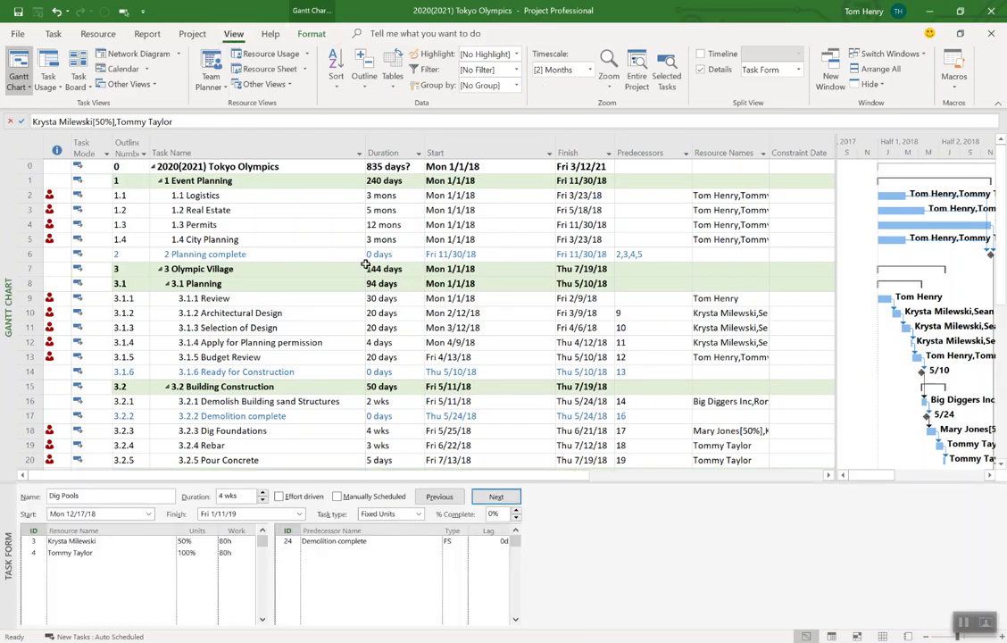
{"action": "double_click", "coordinate": [571, 483]}
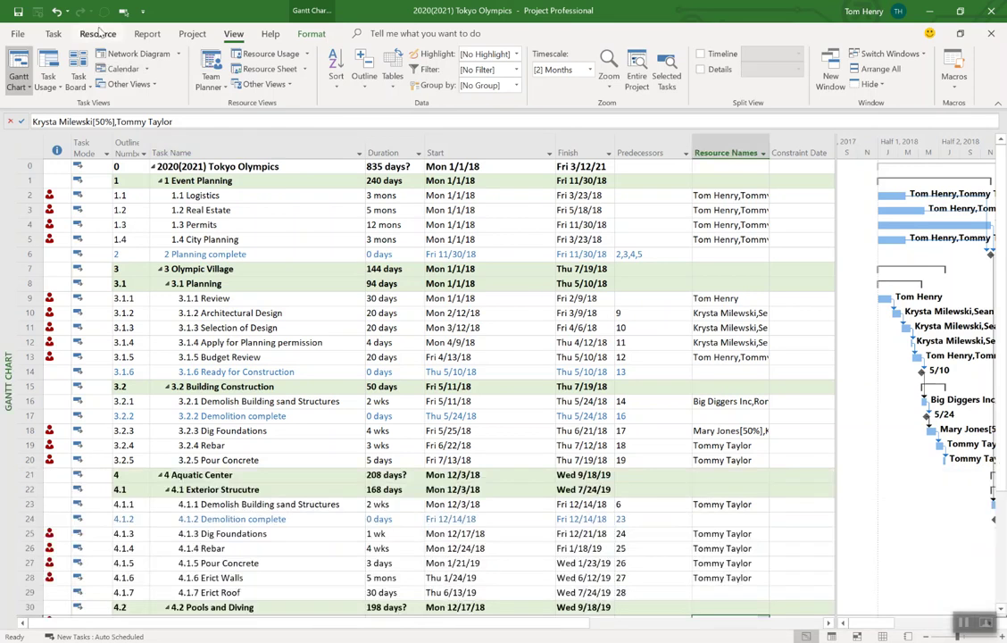
{"action": "left_click", "coordinate": [97, 33]}
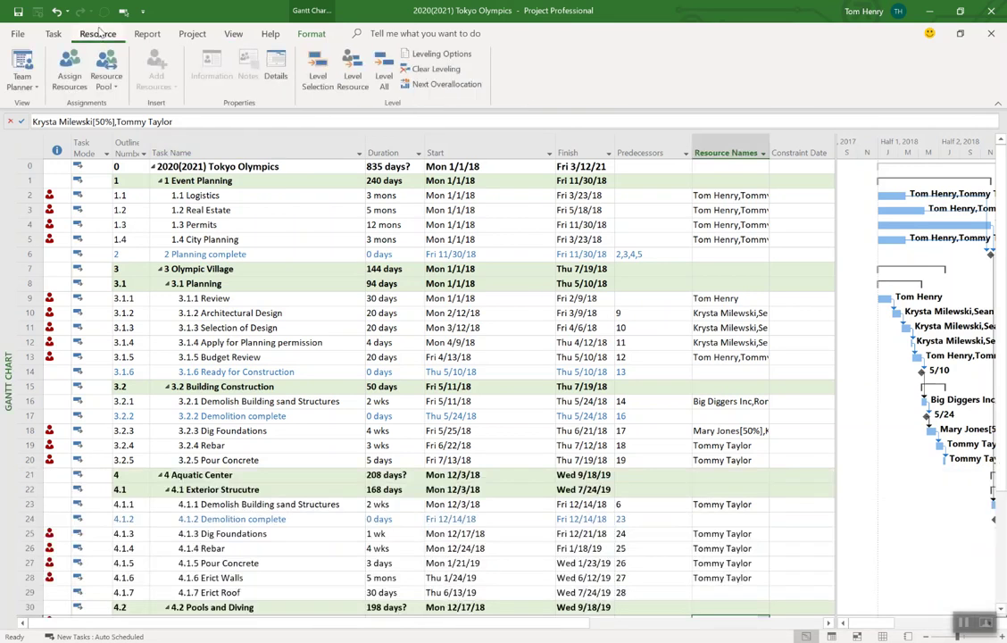
{"action": "left_click", "coordinate": [72, 78]}
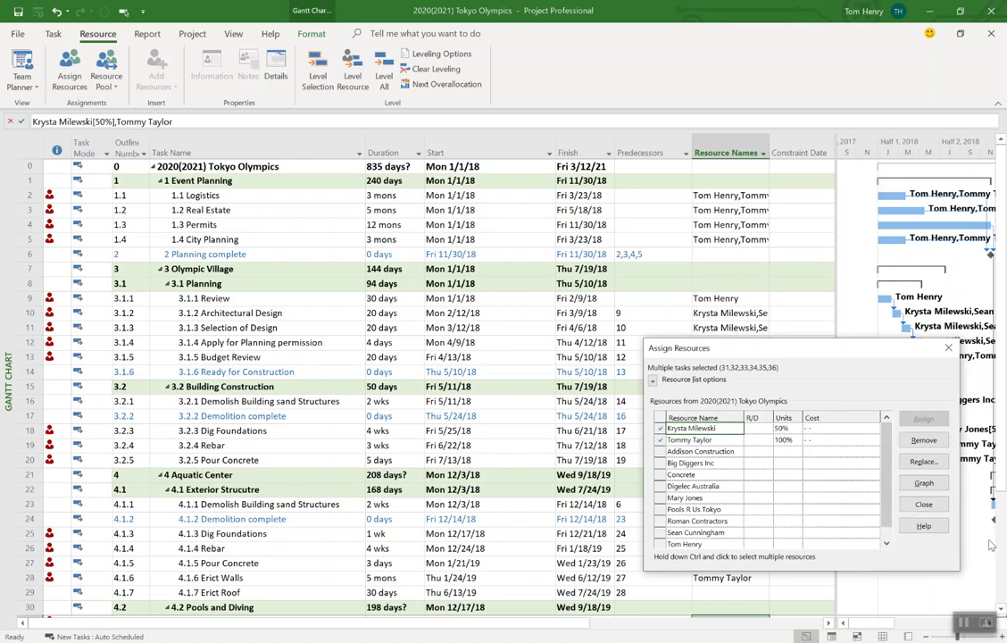
{"action": "left_click", "coordinate": [923, 505]}
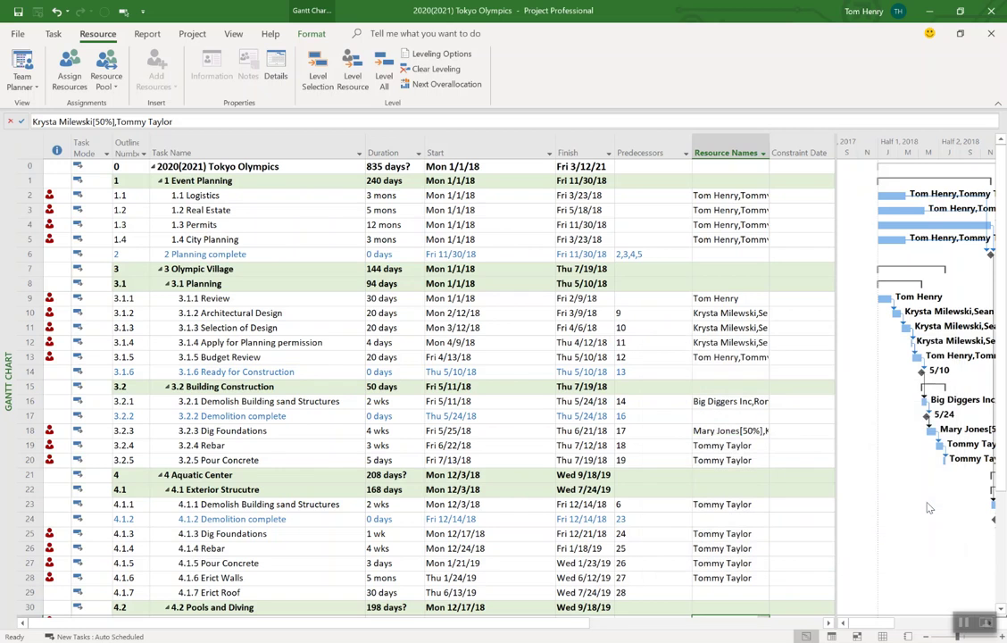